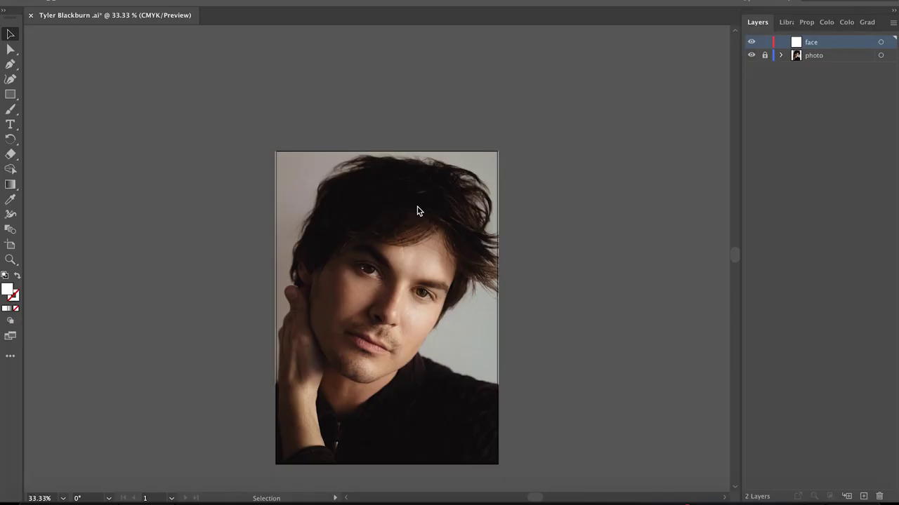
Step: Trace the face outline over the photo as a smooth path with no fill
{"action": "key", "text": "ctrl+plus"}
{"action": "key", "text": "ctrl+plus"}
{"action": "left_click", "coordinate": [10, 201]}
{"action": "scroll", "coordinate": [207, 147], "scroll_direction": "down", "scroll_amount": 3}
{"action": "left_click", "coordinate": [20, 278]}
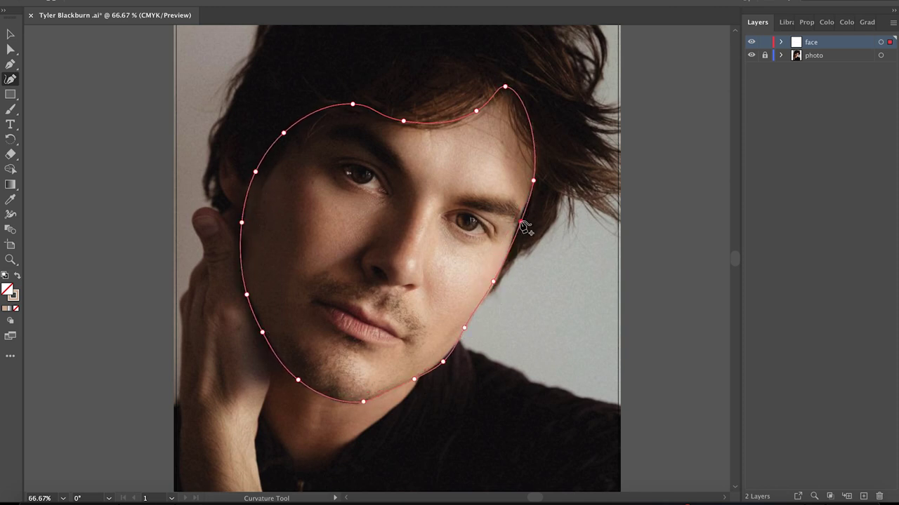
{"action": "left_click", "coordinate": [20, 278]}
Step: Fill the face shape with skin tone D2B198, then deselect it
{"action": "double_click", "coordinate": [7, 290]}
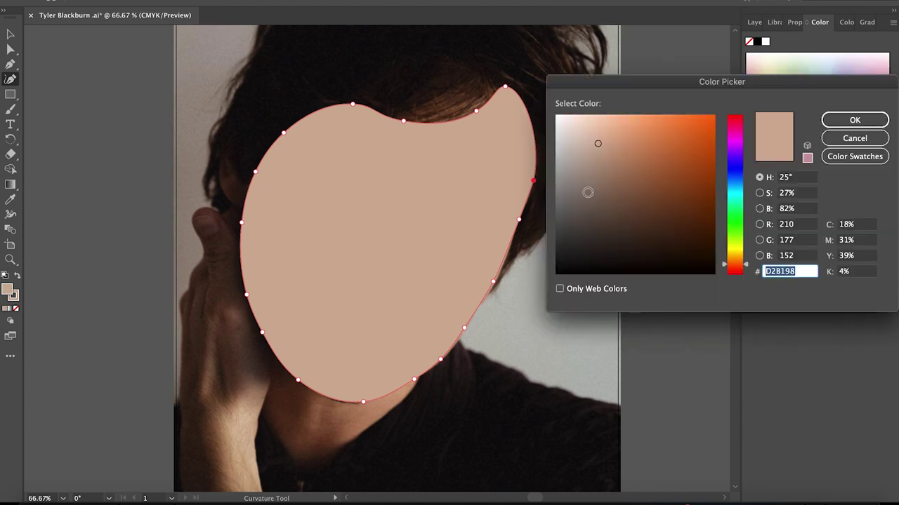
{"action": "key", "text": "Return"}
{"action": "left_click", "coordinate": [289, 224]}
{"action": "double_click", "coordinate": [7, 290]}
{"action": "left_click", "coordinate": [859, 120]}
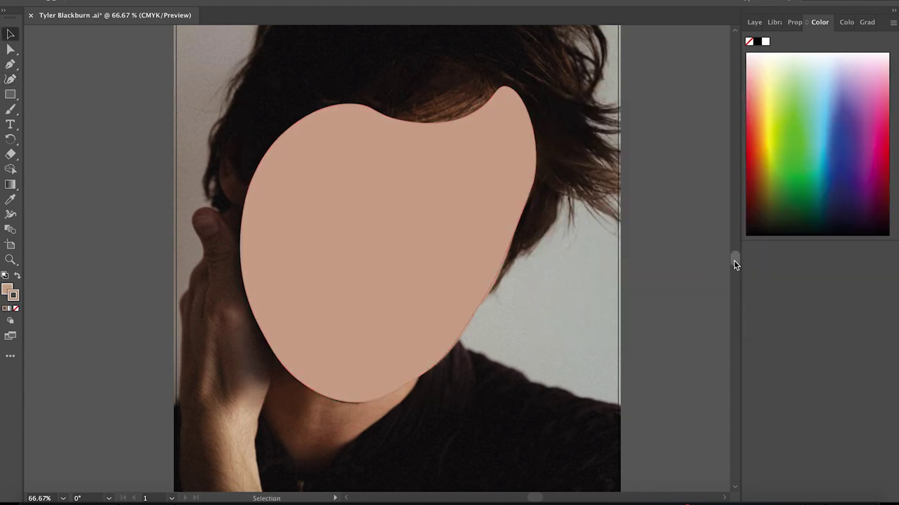
{"action": "scroll", "coordinate": [283, 275], "scroll_direction": "down", "scroll_amount": 1}
Step: Reshape the circle into a neck and jaw shape following the chin line
{"action": "left_click", "coordinate": [143, 6]}
{"action": "left_click", "coordinate": [560, 306]}
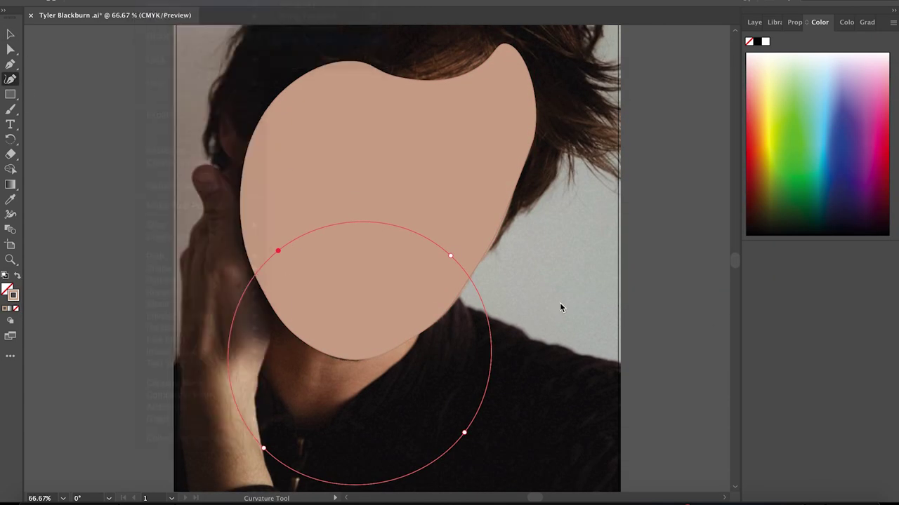
{"action": "mouse_move", "coordinate": [235, 335]}
{"action": "left_mouse_down"}
{"action": "mouse_move", "coordinate": [262, 371]}
{"action": "mouse_move", "coordinate": [276, 413]}
{"action": "left_mouse_up"}
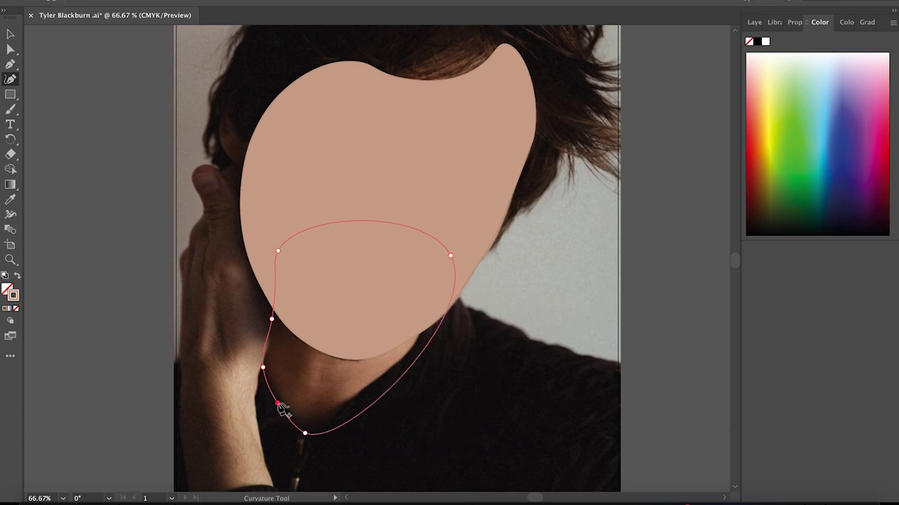
{"action": "left_click_drag", "start_coordinate": [373, 404], "coordinate": [374, 389]}
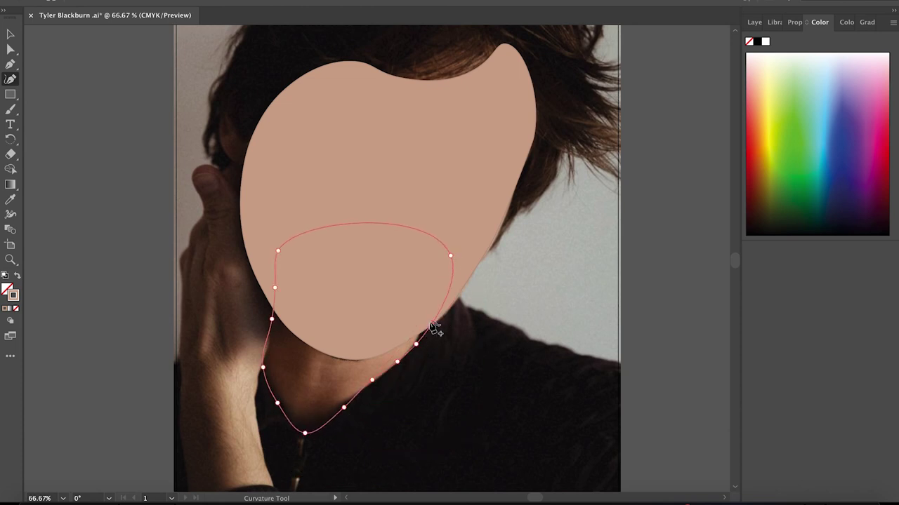
{"action": "key", "text": "ctrl+equal"}
{"action": "key", "text": "ctrl+equal"}
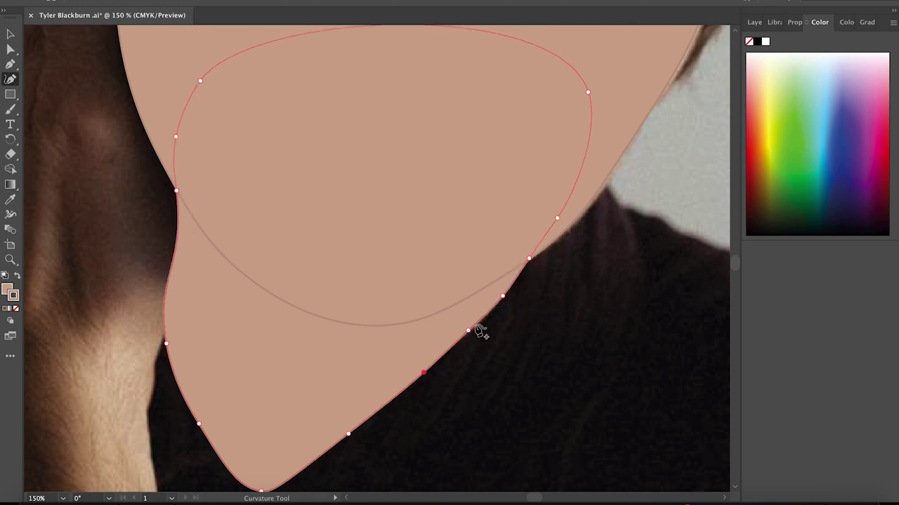
{"action": "key", "text": "ctrl+0"}
Step: Draw the ear beside the face and give it the face's skin colour
{"action": "key", "text": "z"}
{"action": "left_click_drag", "start_coordinate": [287, 157], "coordinate": [502, 210]}
{"action": "key", "text": "shift+grave"}
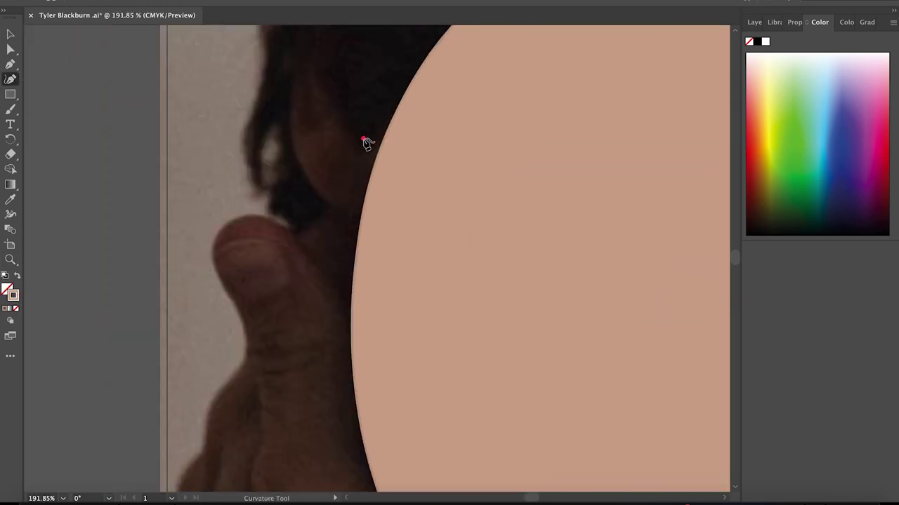
{"action": "left_click", "coordinate": [444, 155]}
{"action": "left_click", "coordinate": [363, 138]}
{"action": "key", "text": "i"}
{"action": "left_click", "coordinate": [407, 127]}
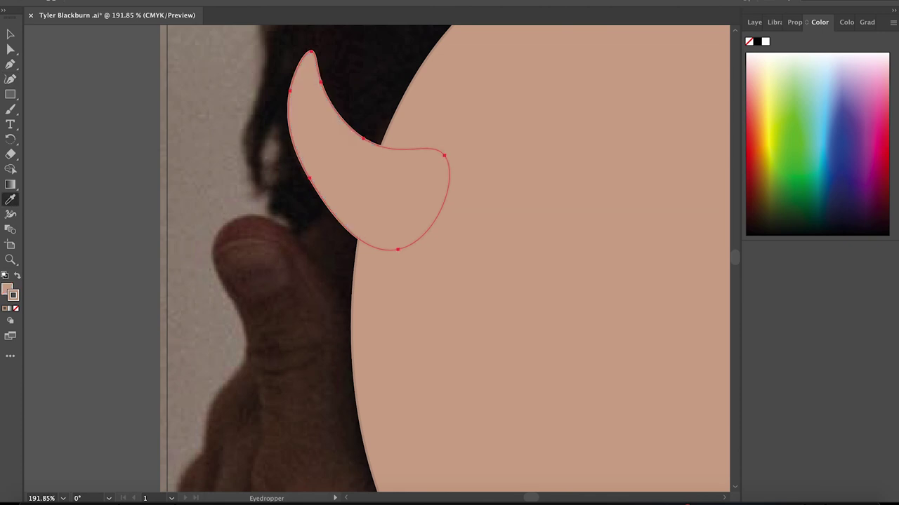
{"action": "key", "text": "ctrl+minus"}
{"action": "key", "text": "ctrl+minus"}
{"action": "key", "text": "ctrl+minus"}
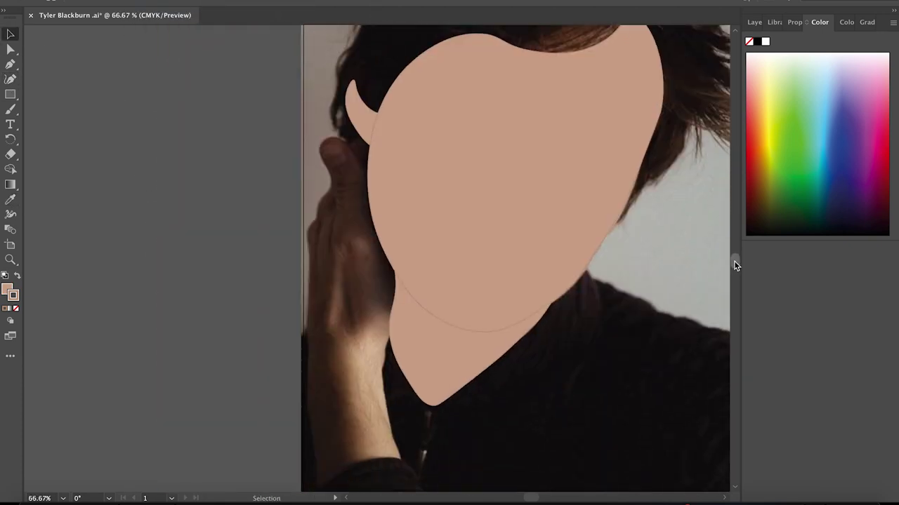
Step: Start tracing the hand outline resting against the cheek
{"action": "left_click", "coordinate": [308, 302]}
{"action": "left_click", "coordinate": [307, 200]}
{"action": "left_click", "coordinate": [317, 97]}
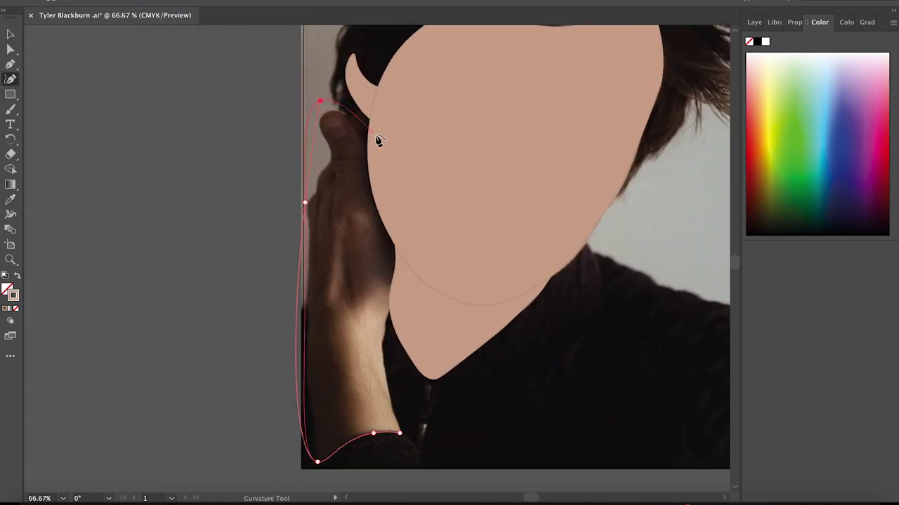
{"action": "left_click", "coordinate": [399, 433]}
{"action": "key", "text": "ctrl+plus"}
{"action": "scroll", "coordinate": [740, 267], "scroll_direction": "down", "scroll_amount": 3}
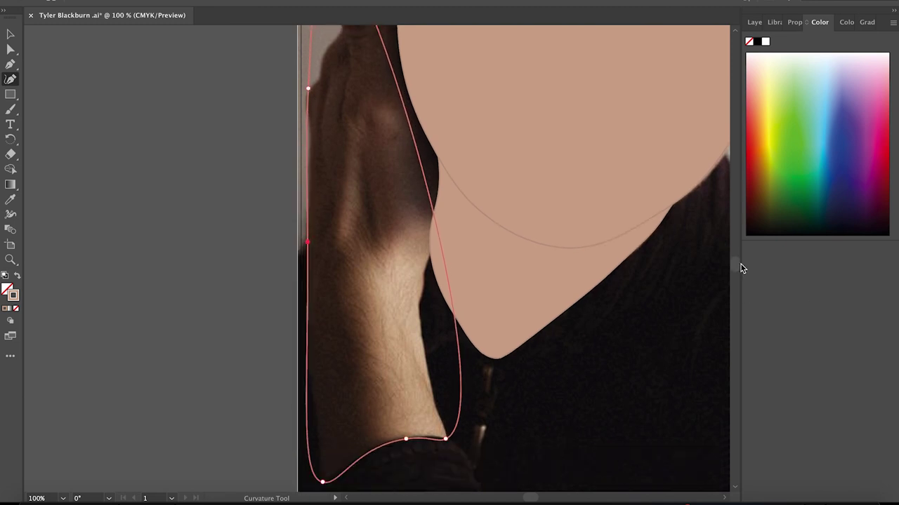
Step: Trace the wrist and the hand's right edge
{"action": "left_click", "coordinate": [333, 475]}
{"action": "left_click", "coordinate": [314, 431]}
{"action": "left_click", "coordinate": [424, 345]}
{"action": "left_click", "coordinate": [433, 398]}
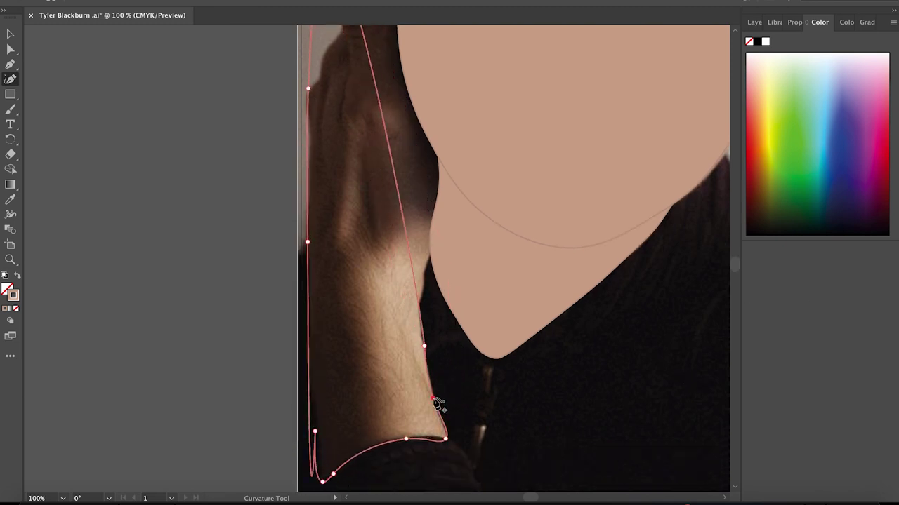
{"action": "left_click", "coordinate": [427, 255]}
{"action": "scroll", "coordinate": [735, 262], "scroll_direction": "up", "scroll_amount": 10}
Step: Trace the top and left edge of the hand
{"action": "left_click", "coordinate": [326, 132]}
{"action": "left_click", "coordinate": [317, 273]}
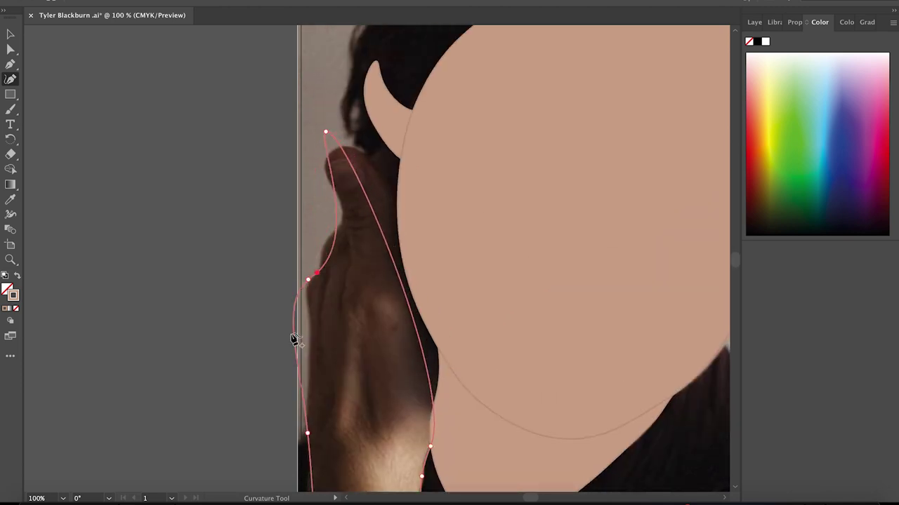
{"action": "left_click", "coordinate": [308, 314]}
{"action": "left_click", "coordinate": [324, 319]}
{"action": "key", "text": "ctrl+equal"}
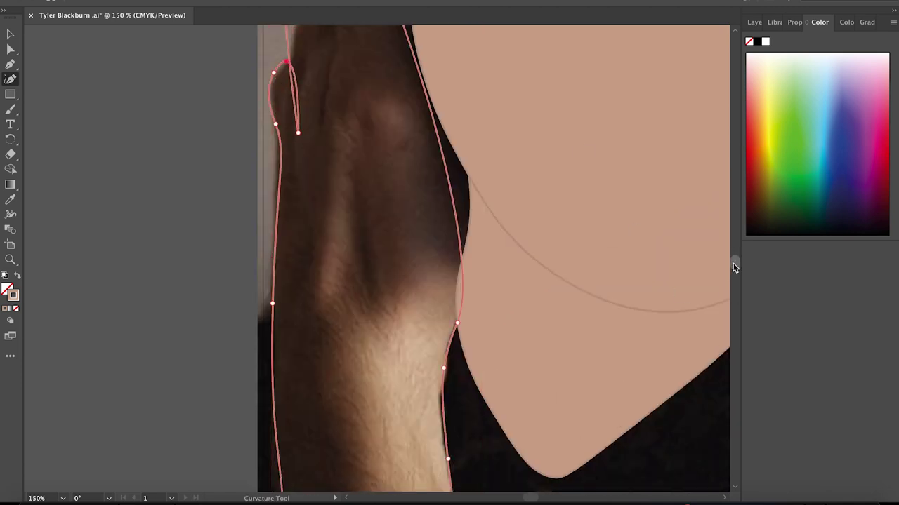
{"action": "scroll", "coordinate": [734, 267], "scroll_direction": "up", "scroll_amount": 5}
Step: Trace the outer finger and fingertip up to the thumb, closing the hand outline
{"action": "left_click", "coordinate": [301, 174]}
{"action": "left_click", "coordinate": [327, 268]}
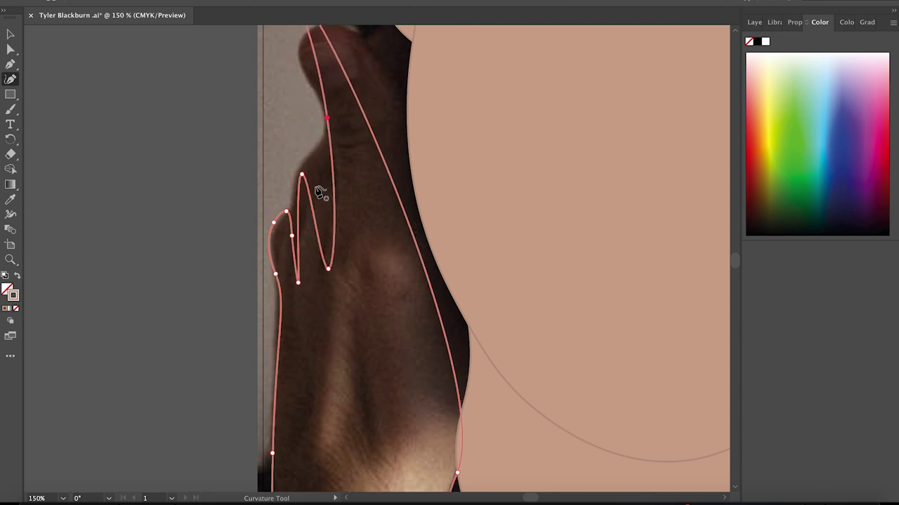
{"action": "scroll", "coordinate": [710, 185], "scroll_direction": "up", "scroll_amount": 4}
{"action": "left_click", "coordinate": [301, 173]}
{"action": "left_click", "coordinate": [311, 161]}
{"action": "left_click", "coordinate": [351, 165]}
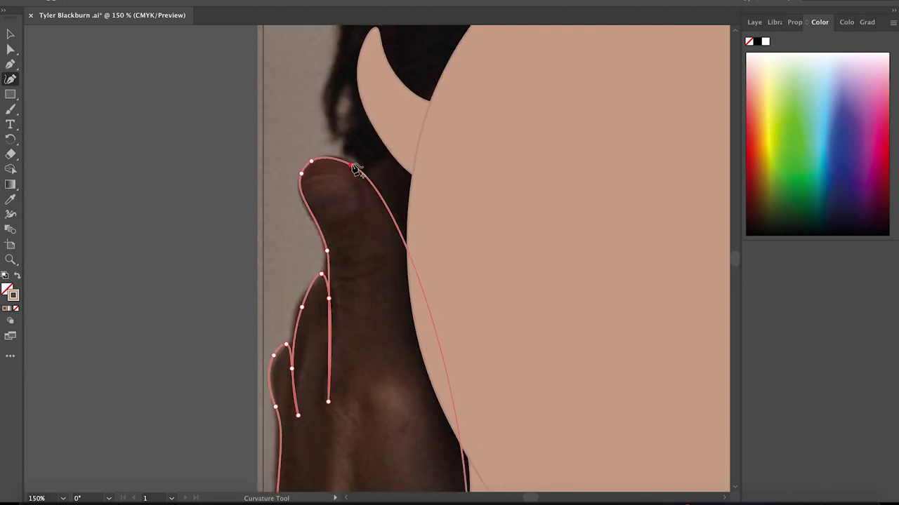
{"action": "key", "text": "ctrl+minus"}
{"action": "key", "text": "ctrl+minus"}
{"action": "left_click", "coordinate": [414, 282]}
Step: Fill the hand with the sampled skin colour
{"action": "key", "text": "i"}
{"action": "left_click", "coordinate": [418, 283]}
{"action": "key", "text": "v"}
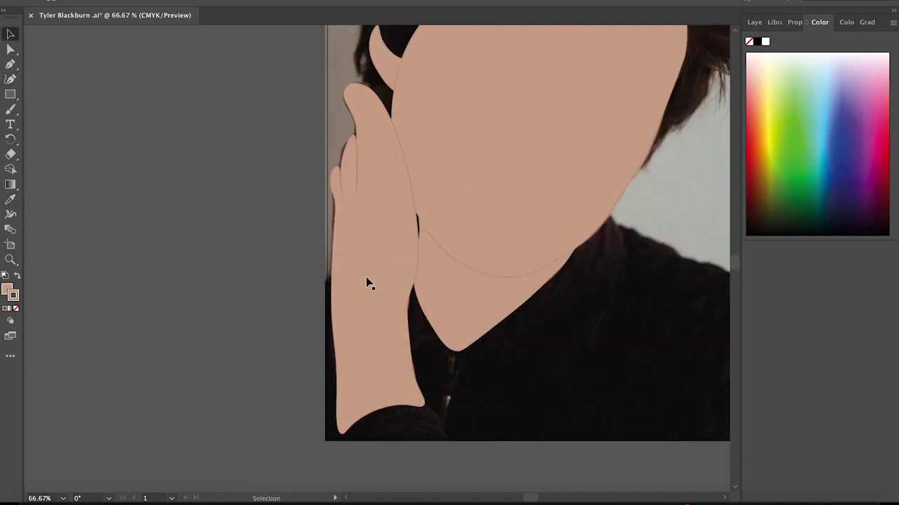
{"action": "key", "text": "shift+x"}
{"action": "left_click", "coordinate": [235, 281]}
{"action": "left_click", "coordinate": [382, 194]}
Step: Refine the thumb outline with extra points and reapply the skin colour
{"action": "key", "text": "shift+grave"}
{"action": "scroll", "coordinate": [332, 149], "scroll_direction": "up", "scroll_amount": 5}
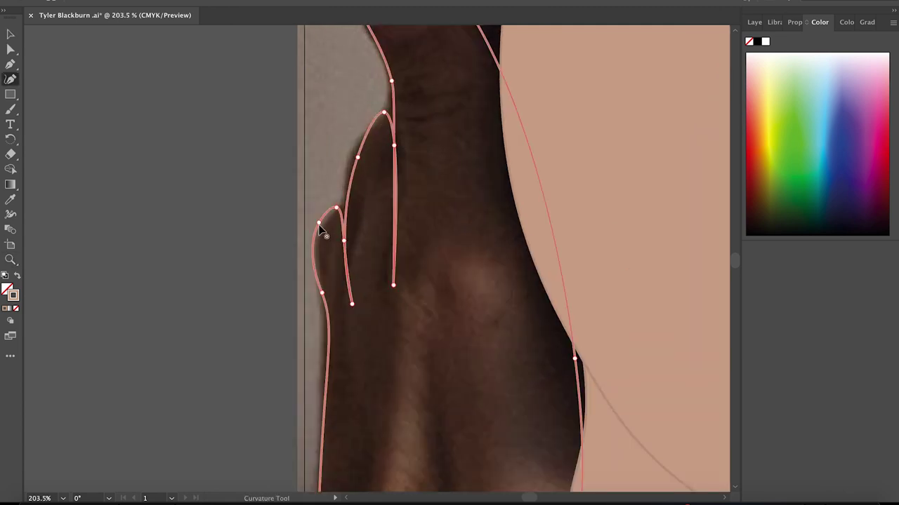
{"action": "left_click", "coordinate": [504, 165]}
{"action": "scroll", "coordinate": [733, 318], "scroll_direction": "up", "scroll_amount": 4}
{"action": "left_click", "coordinate": [494, 290]}
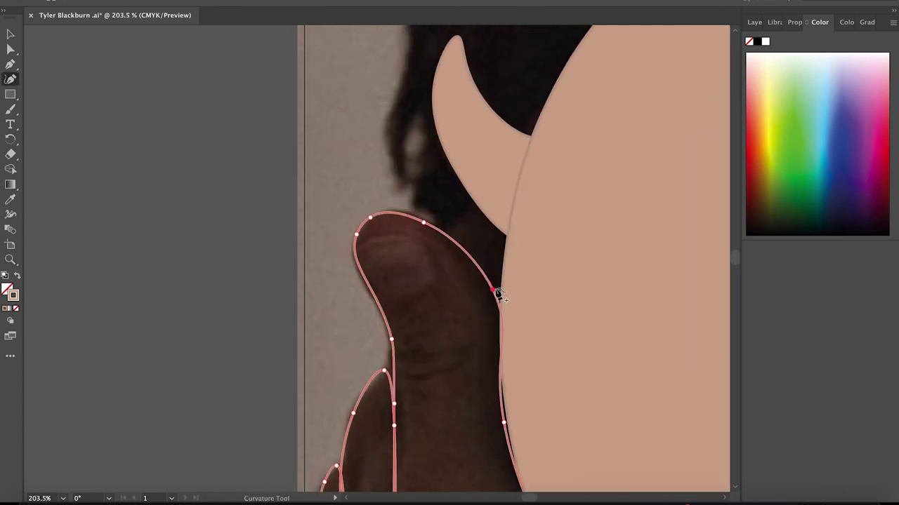
{"action": "key", "text": "shift+x"}
{"action": "key", "text": "v"}
{"action": "left_click", "coordinate": [72, 87]}
{"action": "key", "text": "ctrl+minus"}
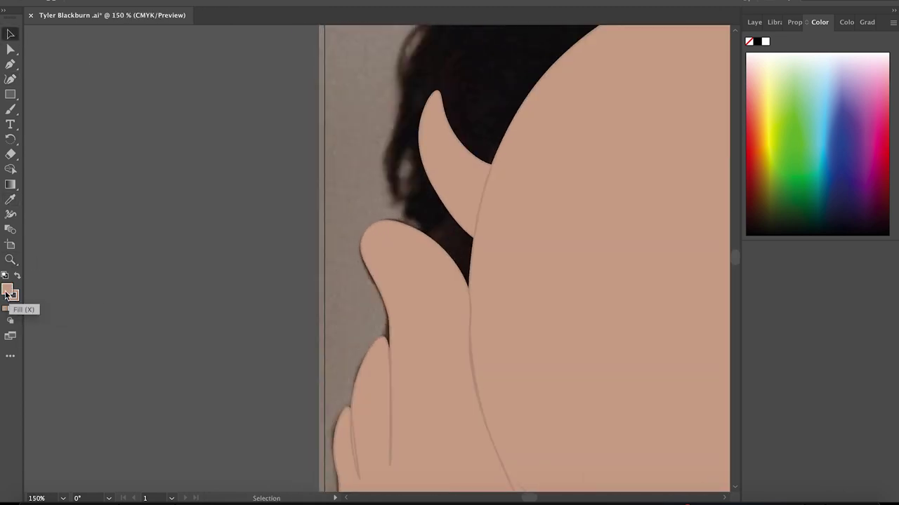
Step: Draw a zigzag crease line across the thumb
{"action": "key", "text": "ctrl+z"}
{"action": "key", "text": "ctrl+z"}
{"action": "key", "text": "shift+grave"}
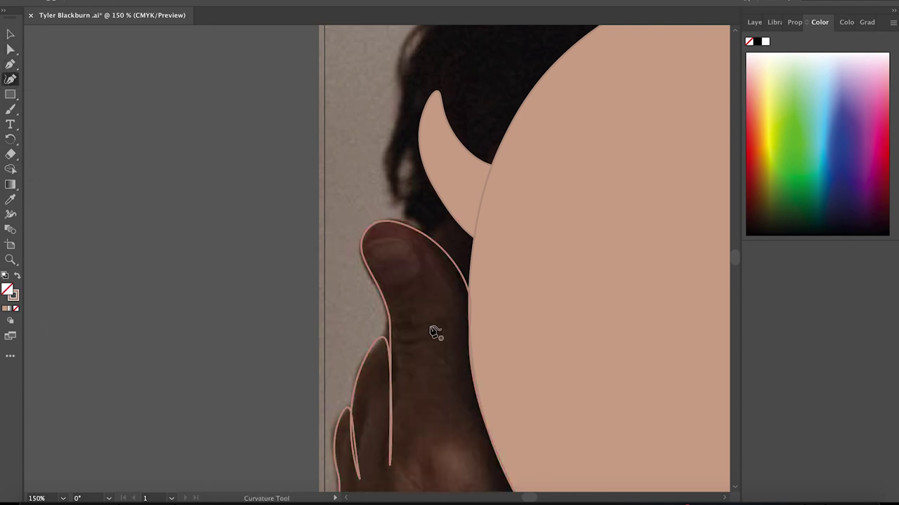
{"action": "left_click", "coordinate": [445, 326]}
{"action": "left_click", "coordinate": [406, 344]}
{"action": "key", "text": "ctrl+plus"}
{"action": "key", "text": "ctrl+plus"}
{"action": "key", "text": "Escape"}
{"action": "key", "text": "ctrl+minus"}
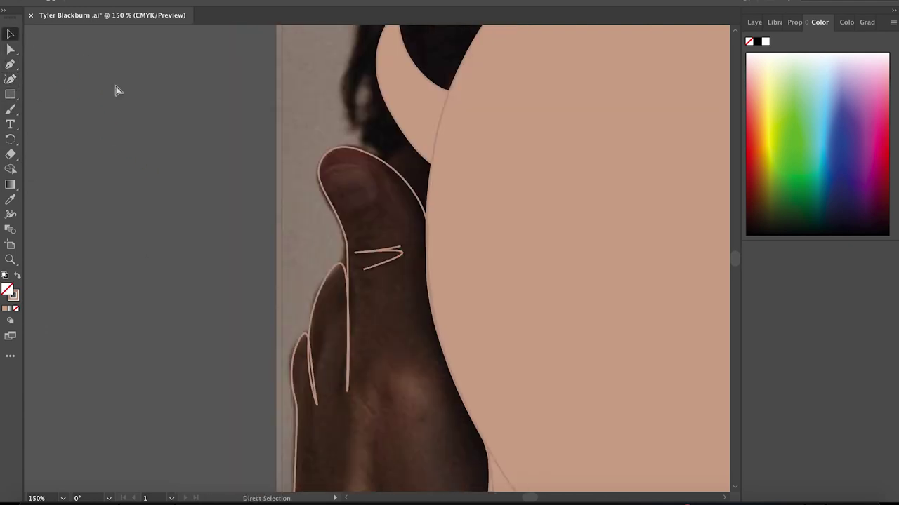
{"action": "left_click", "coordinate": [283, 362], "text": "ctrl"}
Step: Draw the thumbnail shape on the top finger and apply a sampled colour
{"action": "left_click", "coordinate": [328, 134]}
{"action": "left_click", "coordinate": [354, 134]}
{"action": "left_click", "coordinate": [374, 152]}
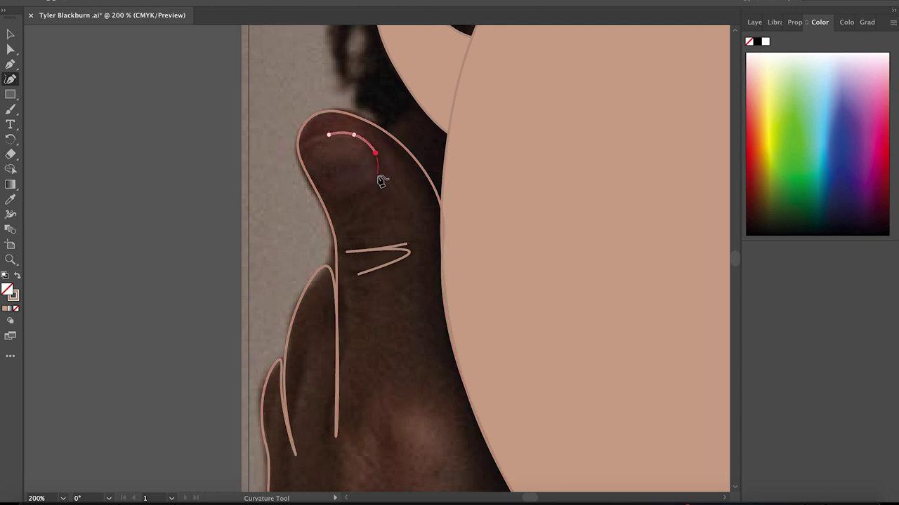
{"action": "left_click", "coordinate": [309, 156]}
{"action": "left_click", "coordinate": [437, 144], "text": "ctrl+shift"}
{"action": "key", "text": "i"}
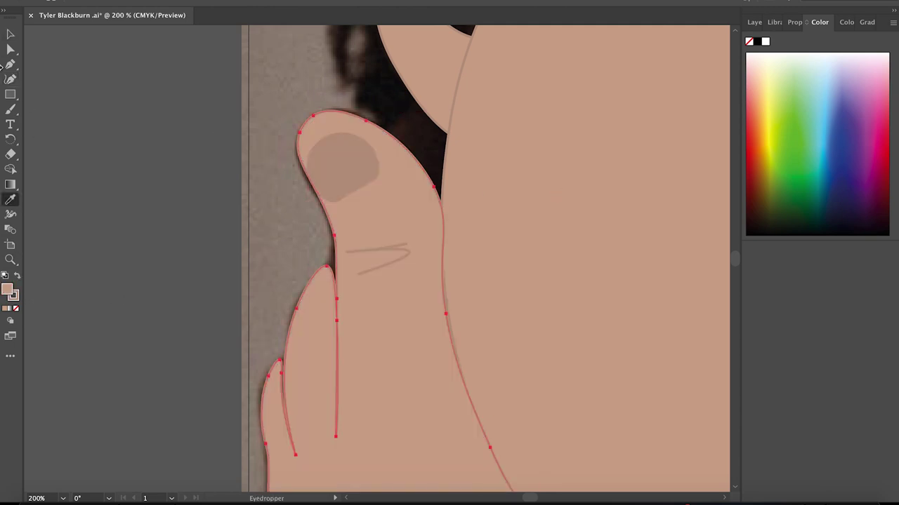
{"action": "key", "text": "v"}
{"action": "left_click", "coordinate": [389, 249]}
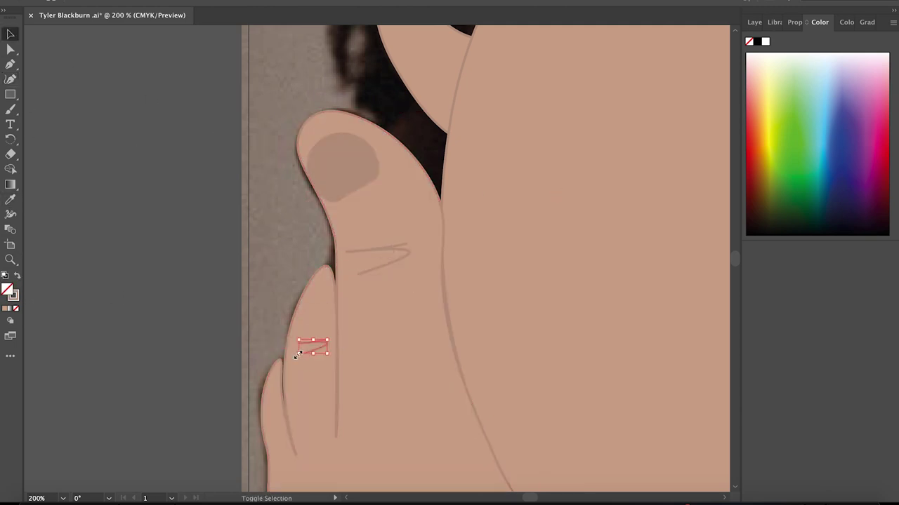
Step: Check the hand's fill and zoom back out to the whole artboard
{"action": "key", "text": "ctrl+0"}
{"action": "key", "text": "ctrl+plus"}
{"action": "key", "text": "ctrl+plus"}
{"action": "left_click", "coordinate": [357, 284]}
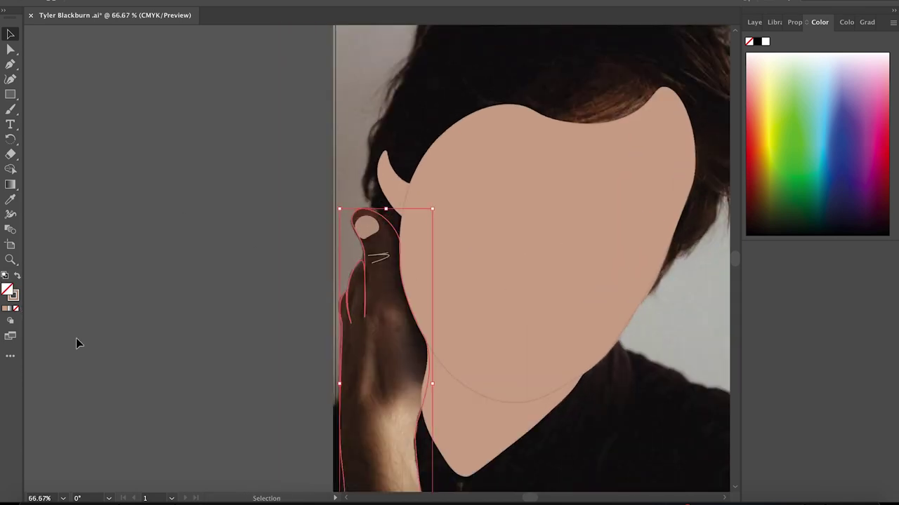
{"action": "key", "text": "shift+grave"}
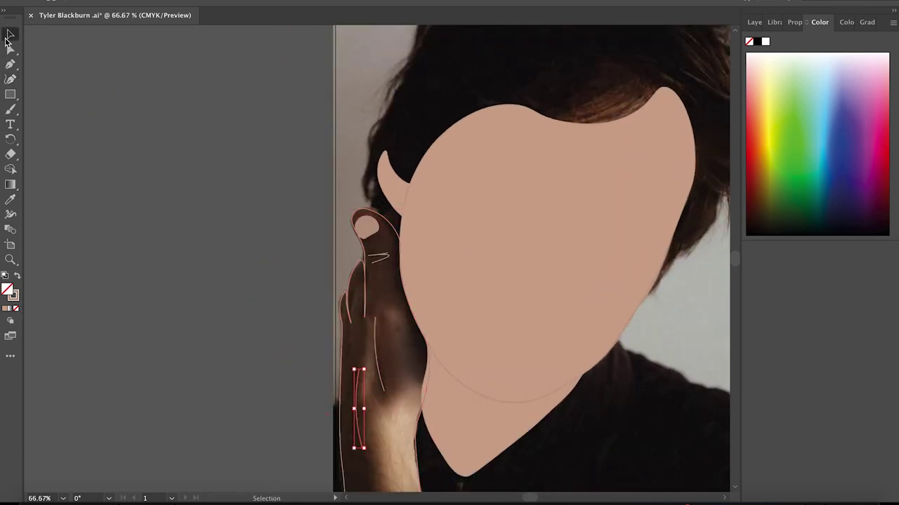
{"action": "key", "text": "ctrl+z"}
{"action": "key", "text": "ctrl+shift+z"}
{"action": "key", "text": "ctrl+z"}
{"action": "key", "text": "ctrl+minus"}
{"action": "key", "text": "ctrl+minus"}
Step: Add and name a new hair layer, and lock the face layer
{"action": "key", "text": "F7"}
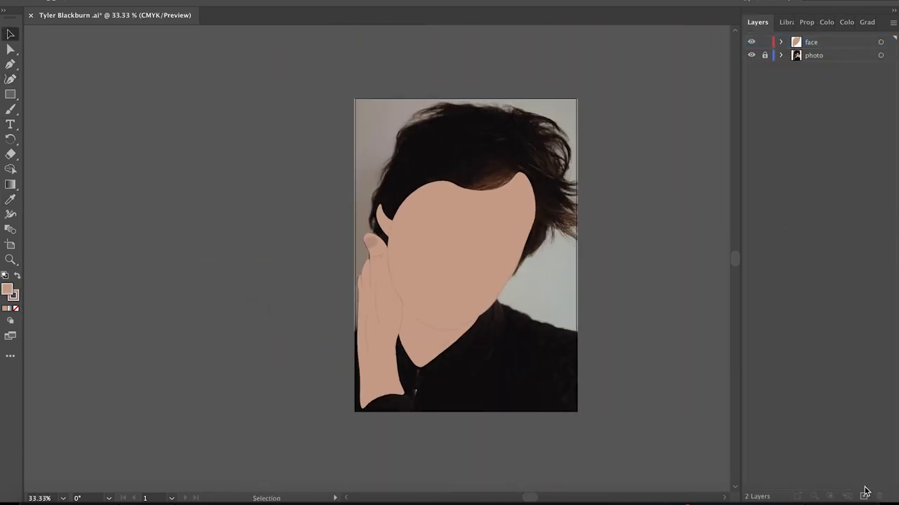
{"action": "left_click", "coordinate": [864, 497]}
{"action": "left_click", "coordinate": [764, 55]}
{"action": "double_click", "coordinate": [819, 42]}
{"action": "type", "text": "hair"}
Step: Choose dark brown 432918 as the hair colour and make it the stroke for tracing
{"action": "double_click", "coordinate": [11, 290]}
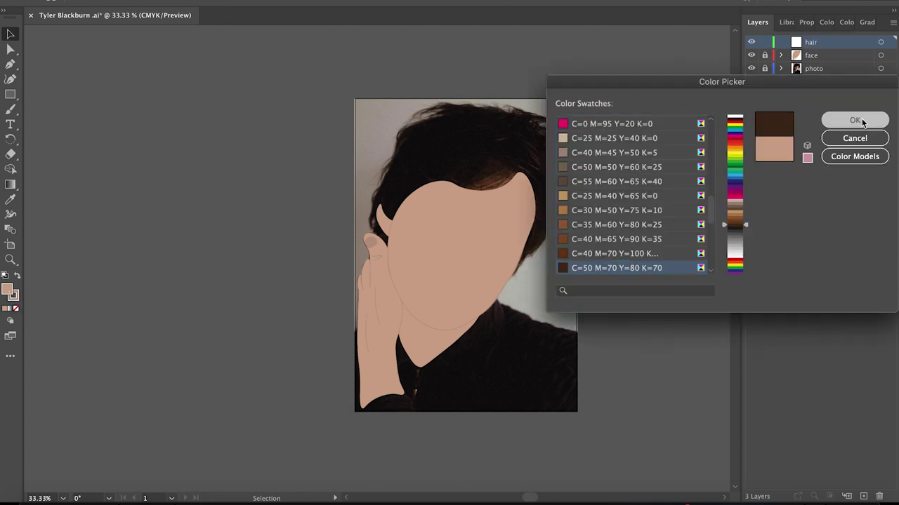
{"action": "left_click", "coordinate": [800, 120]}
{"action": "key", "text": "shift+x"}
{"action": "key", "text": "ctrl+plus"}
{"action": "key", "text": "shift+grave"}
Step: Trace the hair outline across the top and down the right hair edge
{"action": "left_click", "coordinate": [586, 280]}
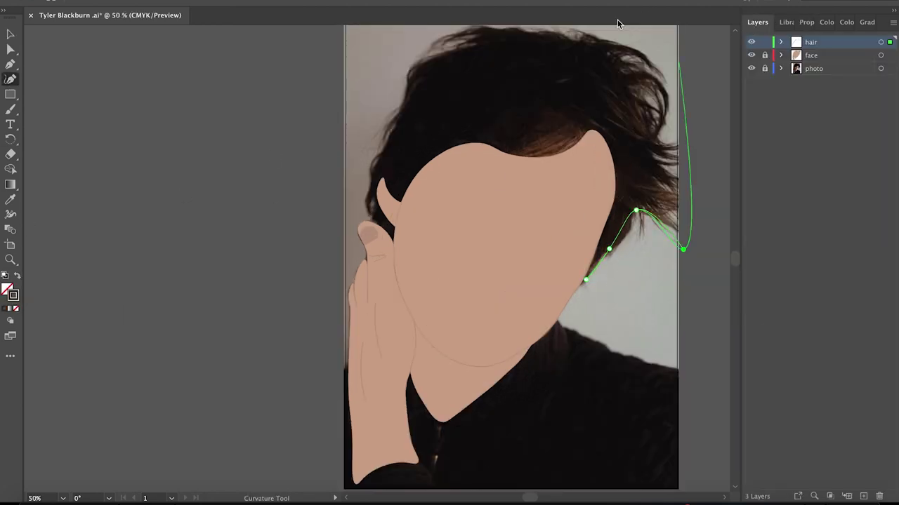
{"action": "key", "text": "ctrl+minus"}
{"action": "left_click", "coordinate": [419, 56]}
{"action": "left_click", "coordinate": [279, 140]}
{"action": "left_click", "coordinate": [213, 278]}
{"action": "left_click", "coordinate": [345, 286]}
{"action": "key", "text": "ctrl+plus"}
{"action": "key", "text": "ctrl+plus"}
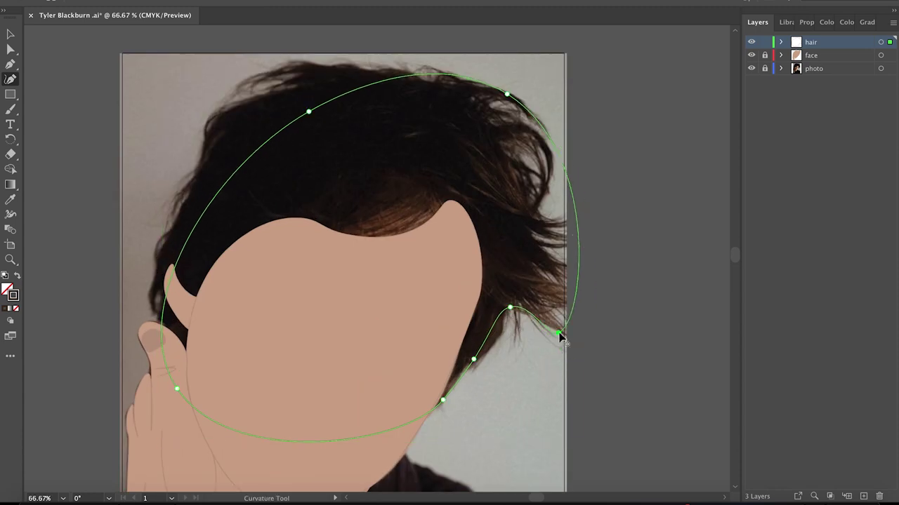
{"action": "left_click", "coordinate": [550, 158]}
{"action": "left_click", "coordinate": [564, 255]}
{"action": "left_click", "coordinate": [539, 236]}
{"action": "left_click", "coordinate": [255, 84]}
{"action": "left_click", "coordinate": [433, 83]}
{"action": "left_click", "coordinate": [337, 59]}
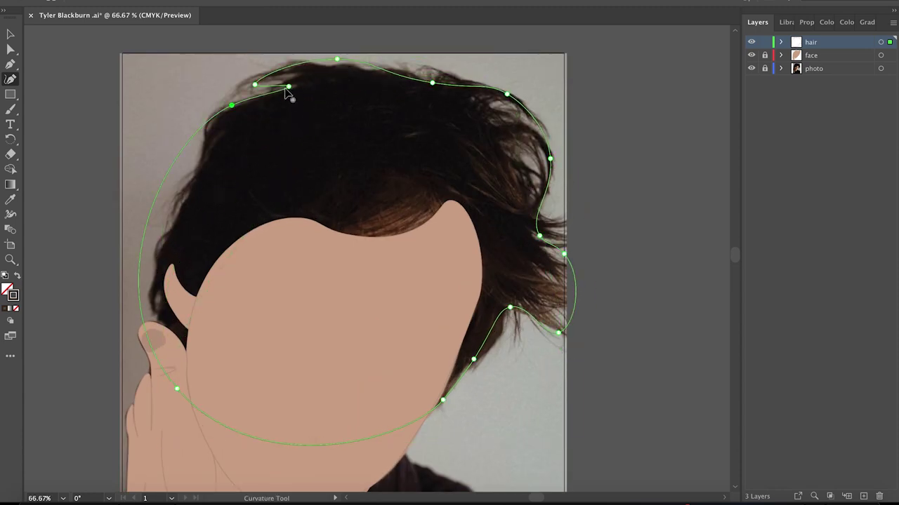
Step: Continue the hair outline down the left edge, around the lower curl and the ear
{"action": "left_click", "coordinate": [171, 267]}
{"action": "scroll", "coordinate": [171, 267], "scroll_direction": "up", "scroll_amount": 5}
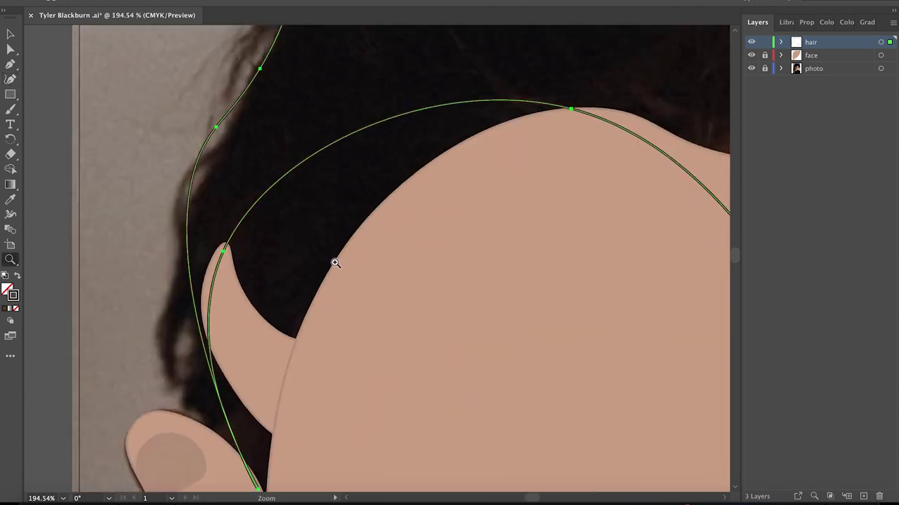
{"action": "left_click", "coordinate": [162, 348]}
{"action": "left_click", "coordinate": [175, 268]}
{"action": "left_click", "coordinate": [178, 392]}
{"action": "scroll", "coordinate": [707, 313], "scroll_direction": "down", "scroll_amount": 2}
{"action": "left_click", "coordinate": [273, 409]}
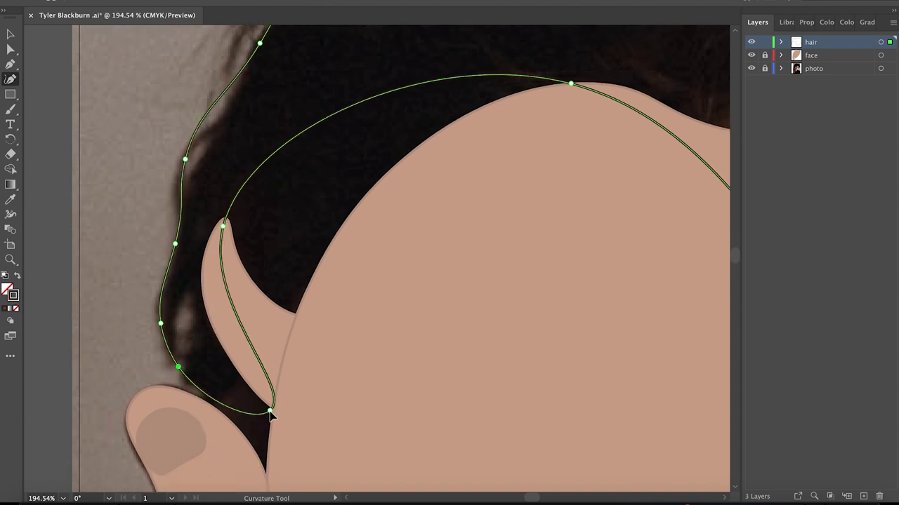
{"action": "left_click", "coordinate": [242, 433]}
{"action": "left_click", "coordinate": [219, 411]}
{"action": "left_click", "coordinate": [202, 399]}
{"action": "left_click", "coordinate": [266, 446]}
{"action": "left_click", "coordinate": [210, 226]}
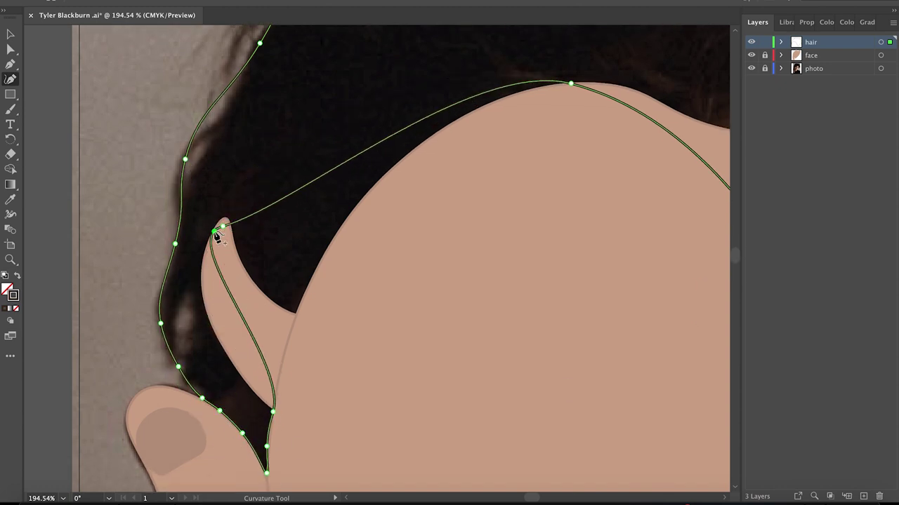
{"action": "left_click", "coordinate": [208, 320]}
{"action": "left_click", "coordinate": [203, 244]}
Step: Add hair points beside the ear, move the top point onto the ear tip, and mark the hair tip
{"action": "key", "text": "z"}
{"action": "left_click", "coordinate": [76, 274]}
{"action": "left_click", "coordinate": [213, 344]}
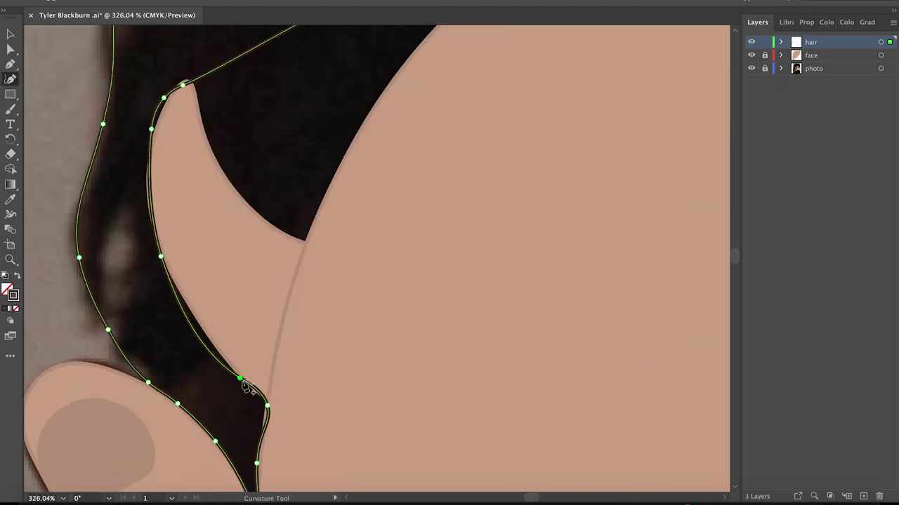
{"action": "left_click", "coordinate": [254, 391]}
{"action": "left_click", "coordinate": [232, 368]}
{"action": "left_click_drag", "start_coordinate": [182, 85], "coordinate": [184, 82]}
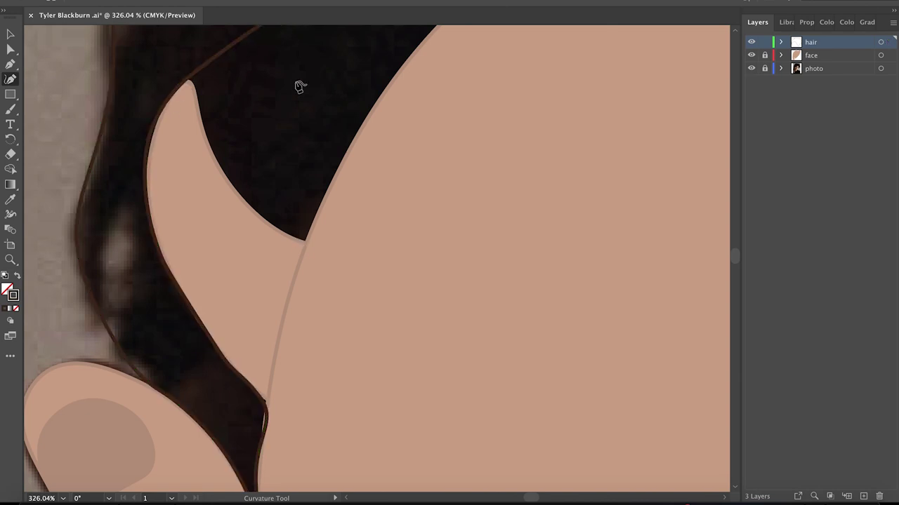
{"action": "left_click", "coordinate": [300, 241]}
Step: Follow the forehead hairline along the top edge of the face
{"action": "key", "text": "ctrl+minus"}
{"action": "key", "text": "ctrl+minus"}
{"action": "key", "text": "ctrl+minus"}
{"action": "left_click_drag", "start_coordinate": [539, 500], "coordinate": [532, 500]}
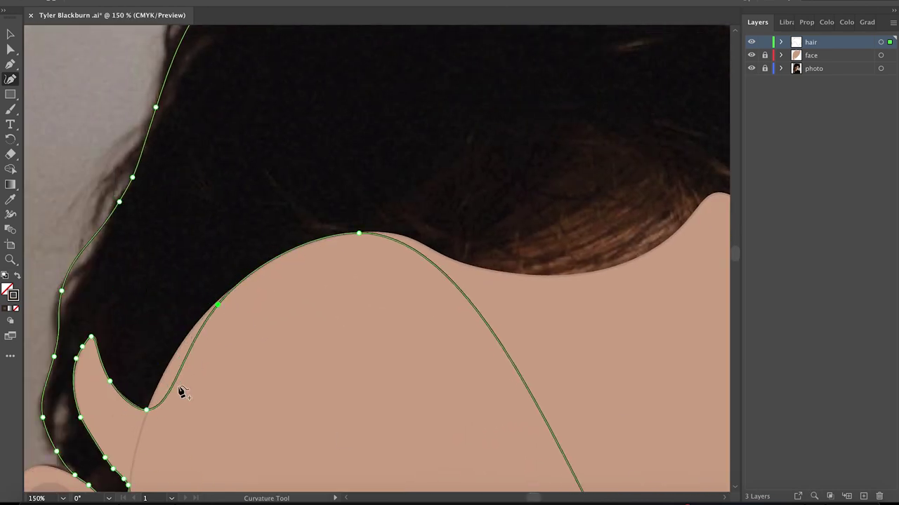
{"action": "left_click", "coordinate": [171, 358]}
{"action": "left_click", "coordinate": [248, 275]}
{"action": "left_click", "coordinate": [218, 303]}
{"action": "left_click", "coordinate": [718, 186]}
{"action": "left_click", "coordinate": [598, 270]}
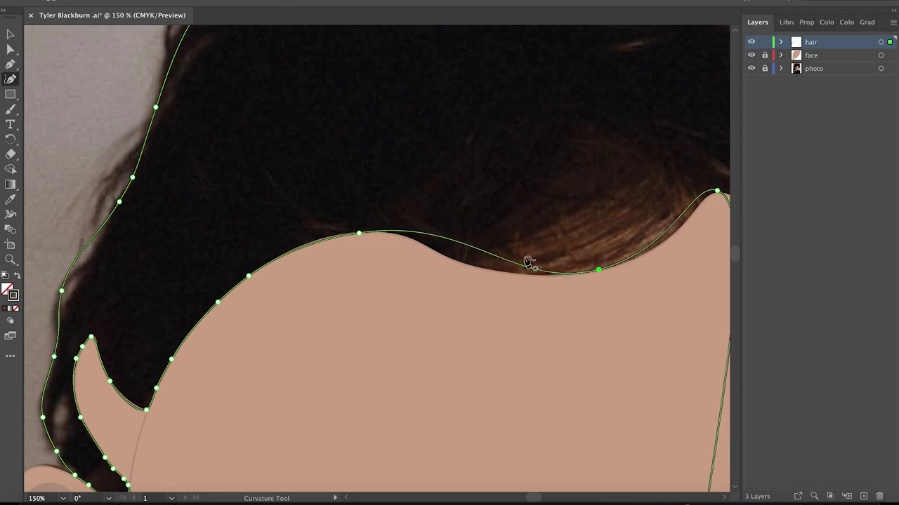
{"action": "left_click", "coordinate": [490, 270]}
{"action": "left_click", "coordinate": [410, 242]}
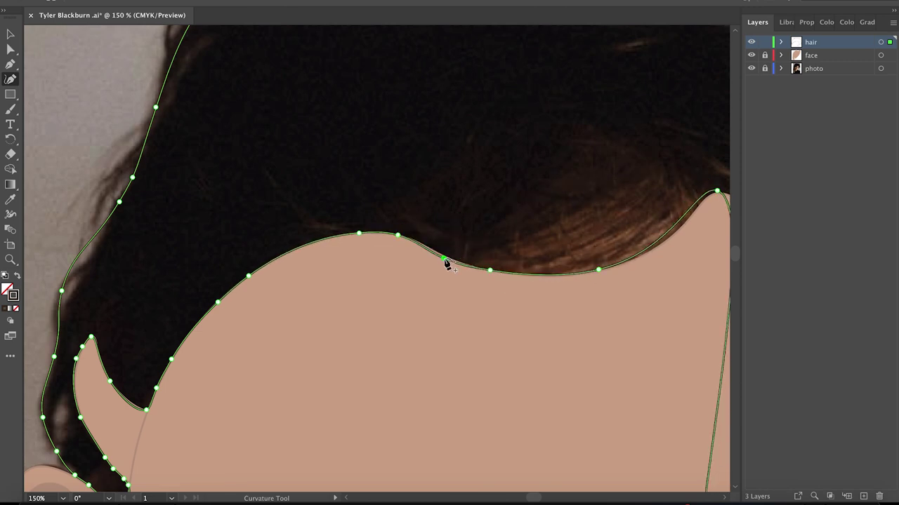
Step: Run the outline down the right face edge and close it into one hair shape
{"action": "left_click_drag", "start_coordinate": [533, 498], "coordinate": [535, 498]}
{"action": "left_click", "coordinate": [608, 313]}
{"action": "left_click", "coordinate": [589, 234]}
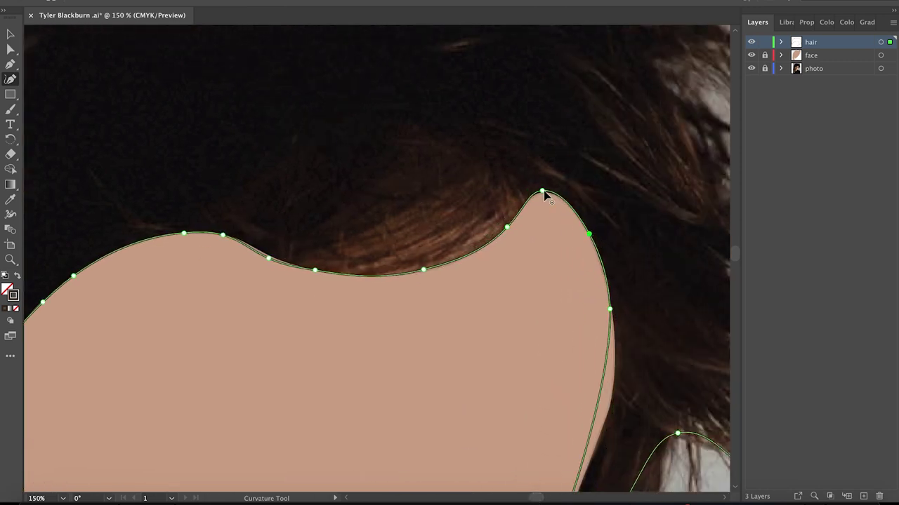
{"action": "left_click", "coordinate": [612, 383]}
{"action": "scroll", "coordinate": [576, 321], "scroll_direction": "down", "scroll_amount": 5}
{"action": "left_click", "coordinate": [572, 320]}
{"action": "left_click", "coordinate": [548, 400]}
Step: Give the closed hair shape a solid dark brown fill and hide the photo to check it
{"action": "key", "text": "ctrl+minus"}
{"action": "key", "text": "ctrl+minus"}
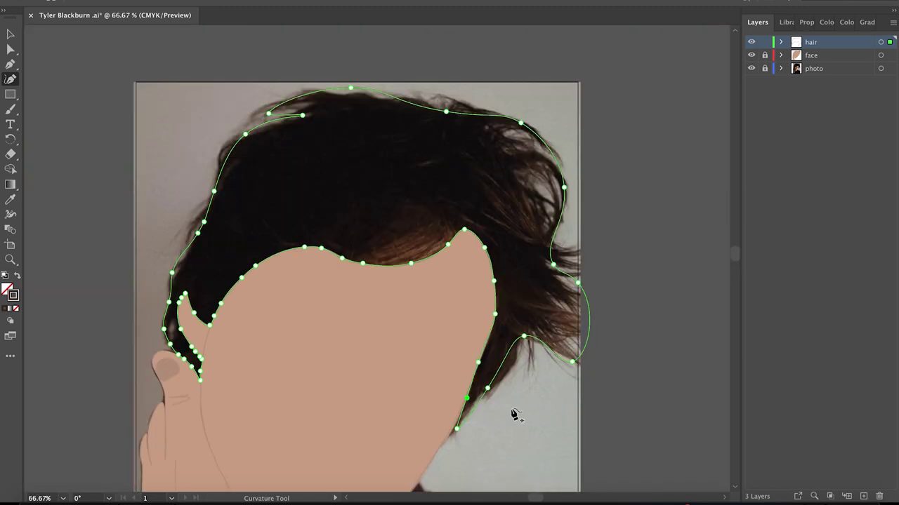
{"action": "key", "text": "shift+x"}
{"action": "left_click", "coordinate": [751, 68]}
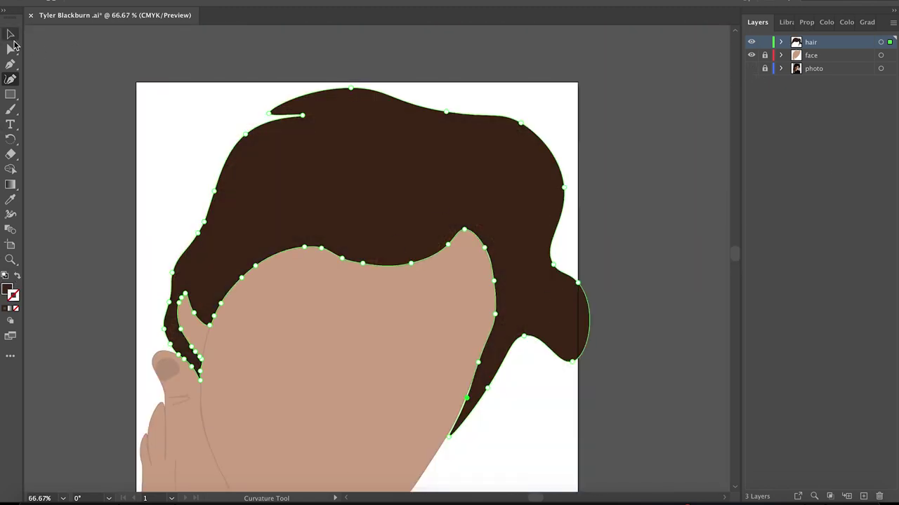
Step: Add a notch at the top right and a spike on the right hair, then show the photo
{"action": "key", "text": "v"}
{"action": "key", "text": "shift+grave"}
{"action": "left_click_drag", "start_coordinate": [521, 119], "coordinate": [520, 132]}
{"action": "left_click_drag", "start_coordinate": [555, 316], "coordinate": [546, 313]}
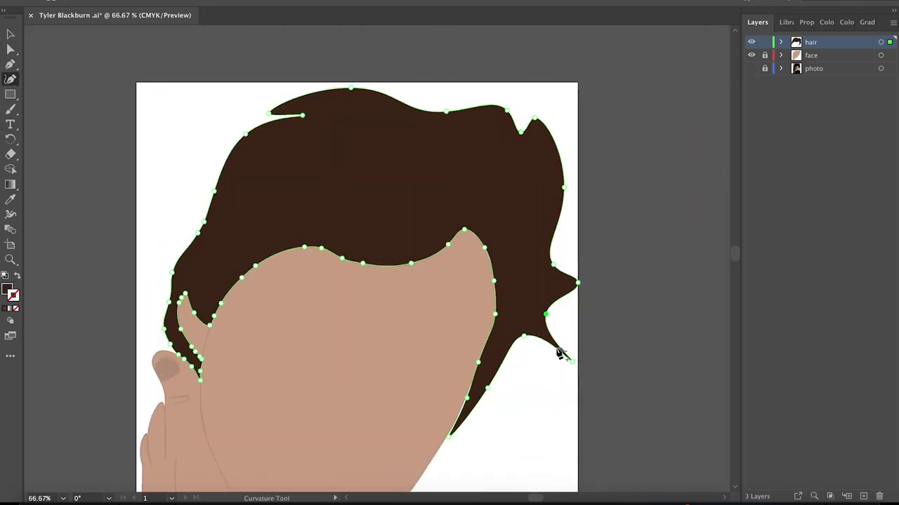
{"action": "key", "text": "v"}
{"action": "left_click", "coordinate": [70, 70]}
Step: Pick a mid brown from the colour swatches for the hair highlights
{"action": "double_click", "coordinate": [10, 289]}
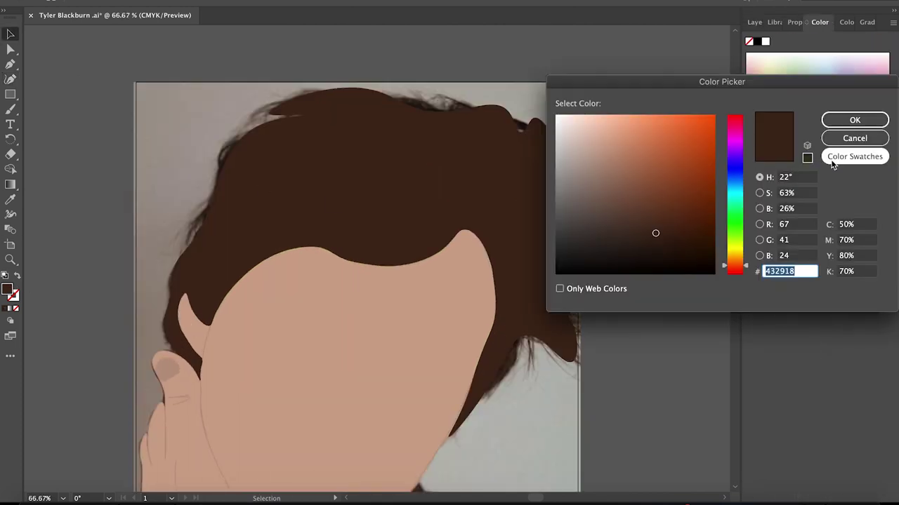
{"action": "left_click", "coordinate": [855, 155]}
{"action": "left_click", "coordinate": [733, 238]}
{"action": "key", "text": "Return"}
{"action": "key", "text": "shift+grave"}
{"action": "left_click", "coordinate": [416, 121]}
Step: Draw highlight shapes on the hair top, upper right and right side
{"action": "left_click", "coordinate": [370, 103]}
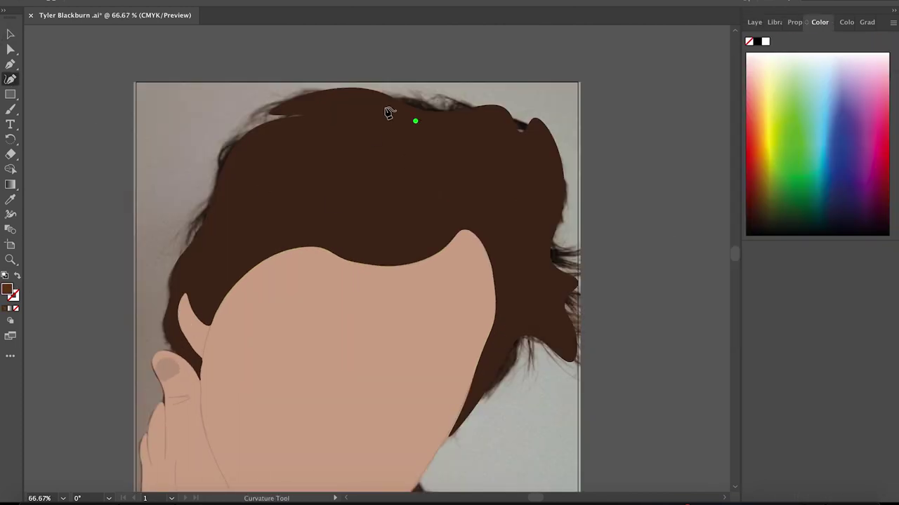
{"action": "left_click", "coordinate": [309, 104]}
{"action": "left_click", "coordinate": [256, 144]}
{"action": "left_click", "coordinate": [482, 124]}
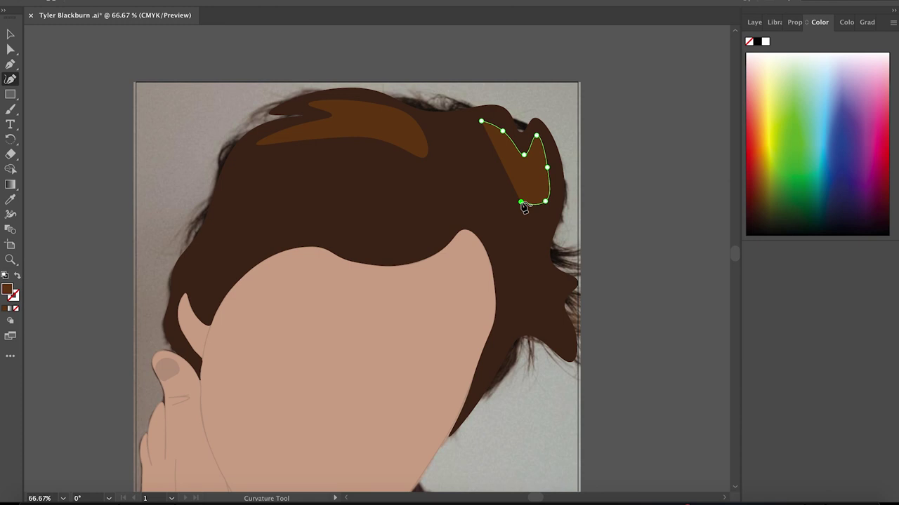
{"action": "left_click", "coordinate": [530, 274]}
{"action": "left_click", "coordinate": [552, 283]}
{"action": "left_click", "coordinate": [546, 308]}
{"action": "left_click", "coordinate": [564, 338]}
{"action": "left_click", "coordinate": [530, 274]}
Step: Draw two more highlight shapes on the left hair and near the forehead
{"action": "left_click", "coordinate": [239, 203]}
{"action": "left_click", "coordinate": [375, 216]}
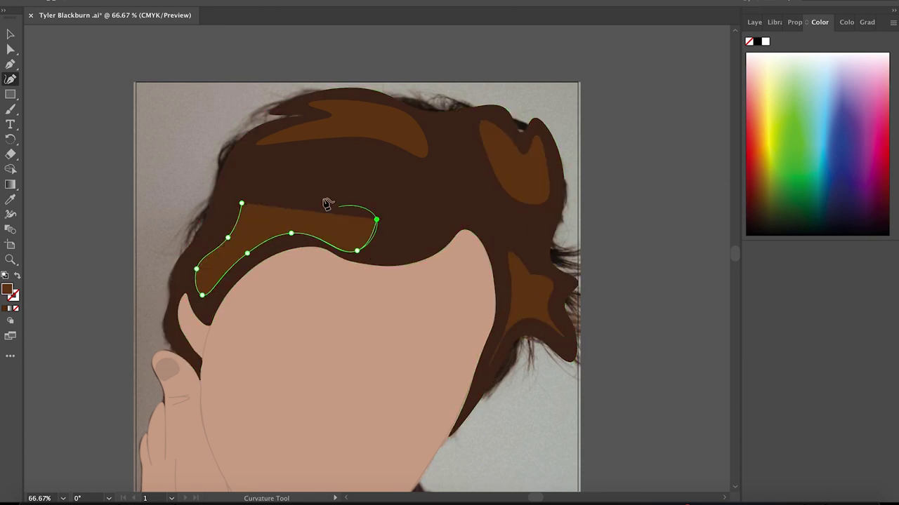
{"action": "left_click", "coordinate": [239, 203]}
{"action": "left_click", "coordinate": [430, 244]}
{"action": "left_click", "coordinate": [470, 213]}
{"action": "left_click", "coordinate": [440, 202]}
Step: Select all the highlight shapes and blend them in at 25% opacity
{"action": "key", "text": "v"}
{"action": "key", "text": "ctrl+a"}
{"action": "left_click", "coordinate": [794, 21]}
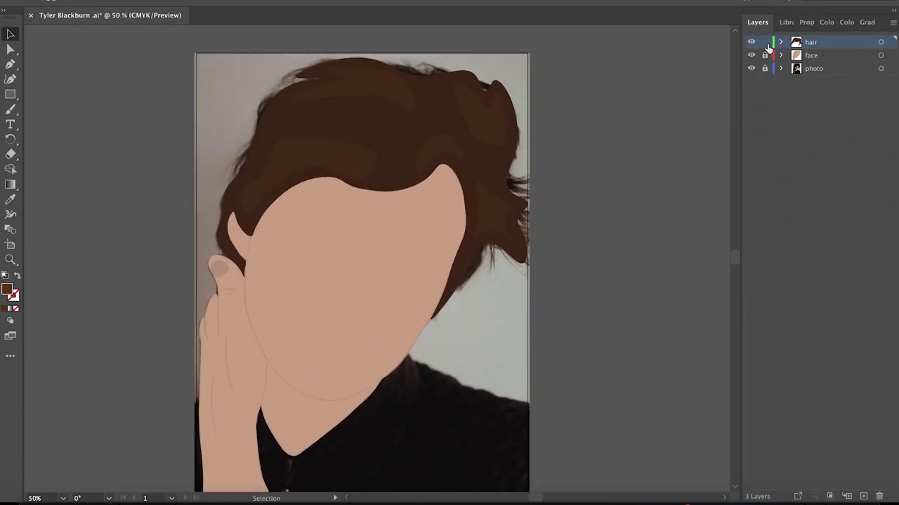
Step: Name the new layer 'face details', hide the face layer and zoom in on the nose
{"action": "double_click", "coordinate": [817, 42]}
{"action": "type", "text": "face details"}
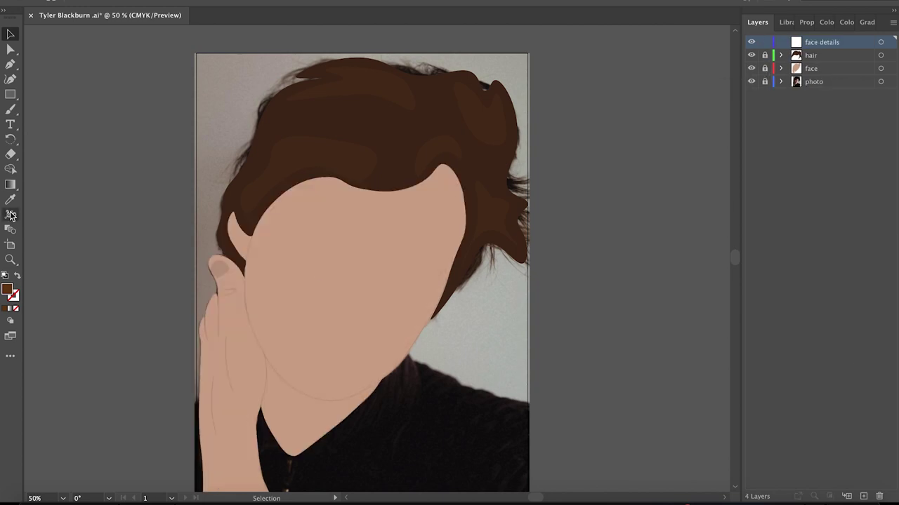
{"action": "key", "text": "i"}
{"action": "left_click", "coordinate": [750, 68]}
{"action": "key", "text": "shift+grave"}
{"action": "key", "text": "ctrl+equal"}
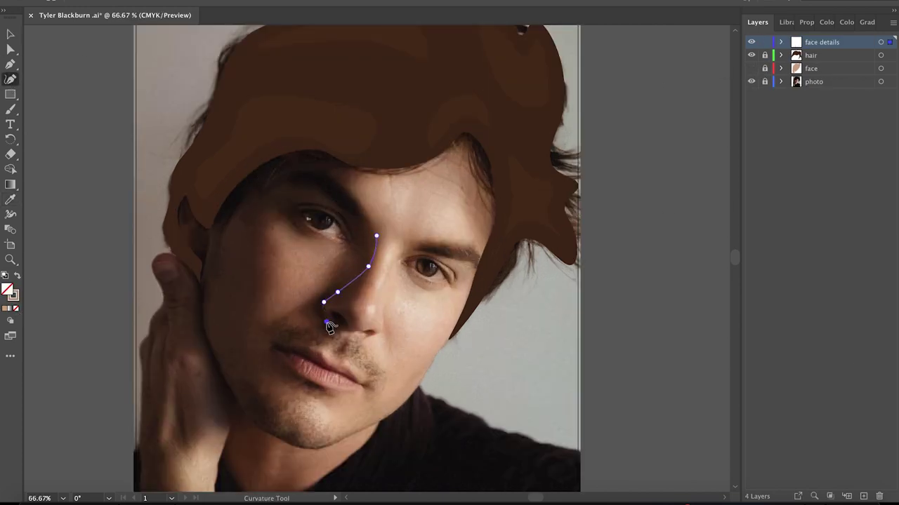
{"action": "key", "text": "ctrl+equal"}
{"action": "key", "text": "ctrl+equal"}
Step: Trace the nose line and two nostrils, filled with skin tone and no outline
{"action": "left_click", "coordinate": [331, 327]}
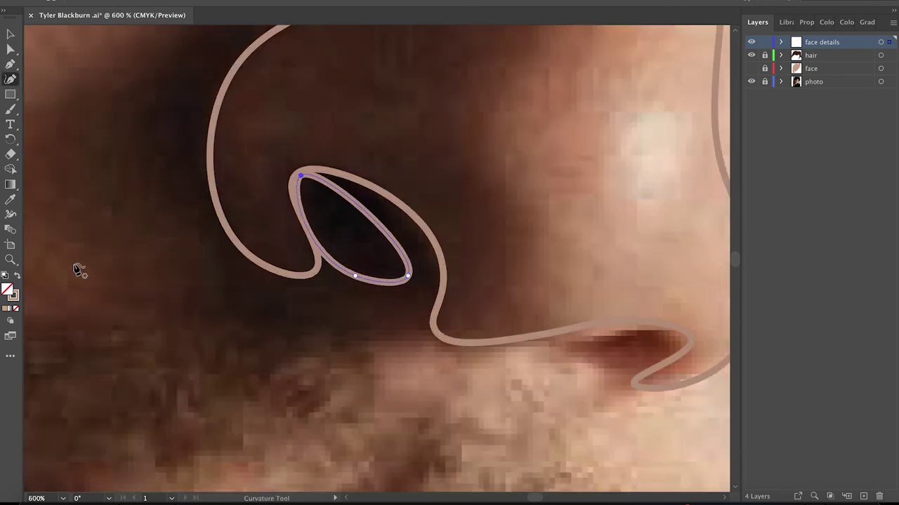
{"action": "key", "text": "shift+x"}
{"action": "left_click_drag", "start_coordinate": [398, 226], "coordinate": [427, 227]}
{"action": "key", "text": "v"}
{"action": "left_click", "coordinate": [251, 278]}
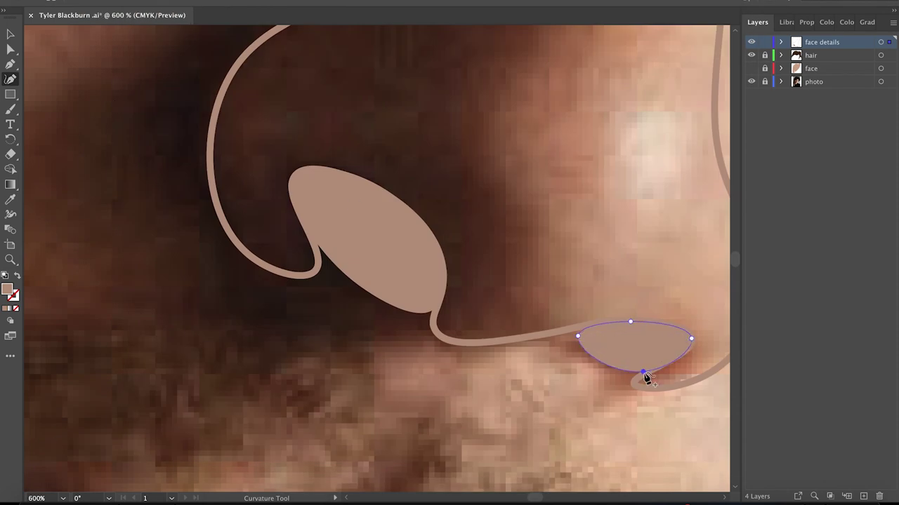
{"action": "left_click", "coordinate": [752, 69]}
{"action": "key", "text": "ctrl+minus"}
{"action": "key", "text": "ctrl+minus"}
{"action": "left_click", "coordinate": [213, 227]}
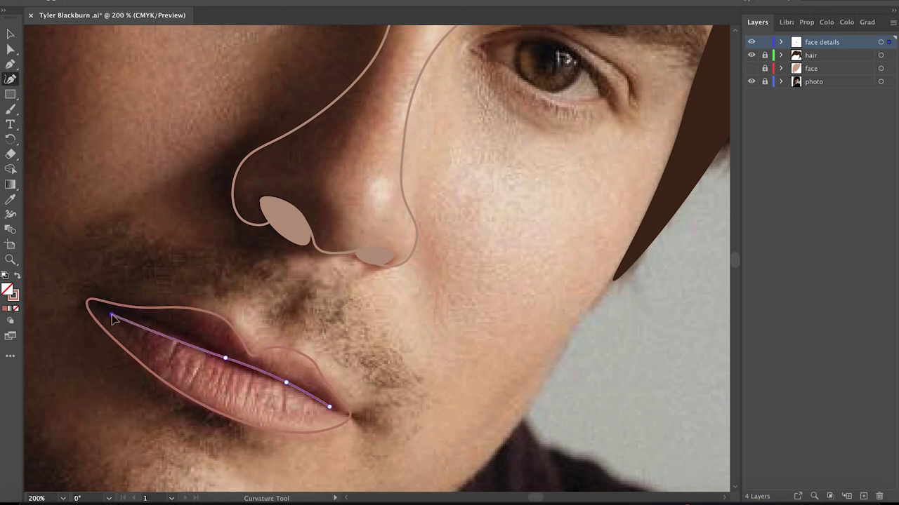
Step: Fill the lip paths with a muted rose sampled from the photo's lips
{"action": "key", "text": "v"}
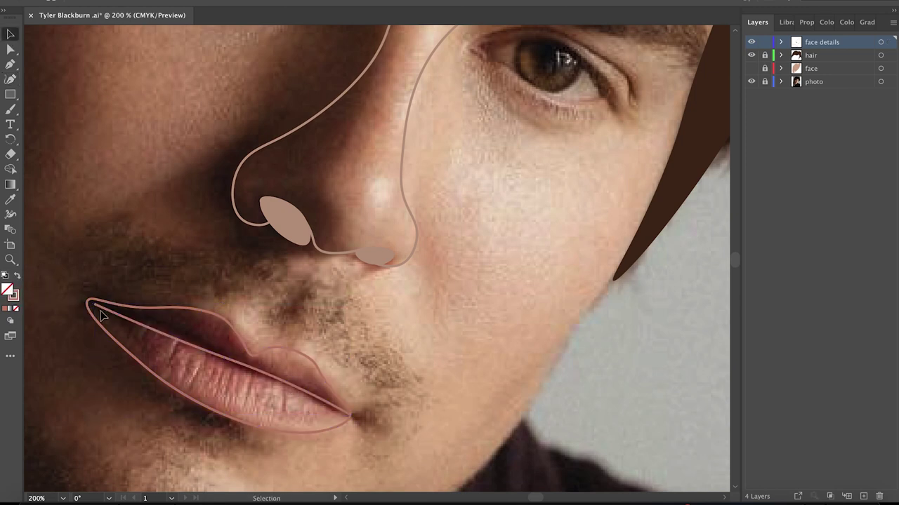
{"action": "double_click", "coordinate": [13, 295]}
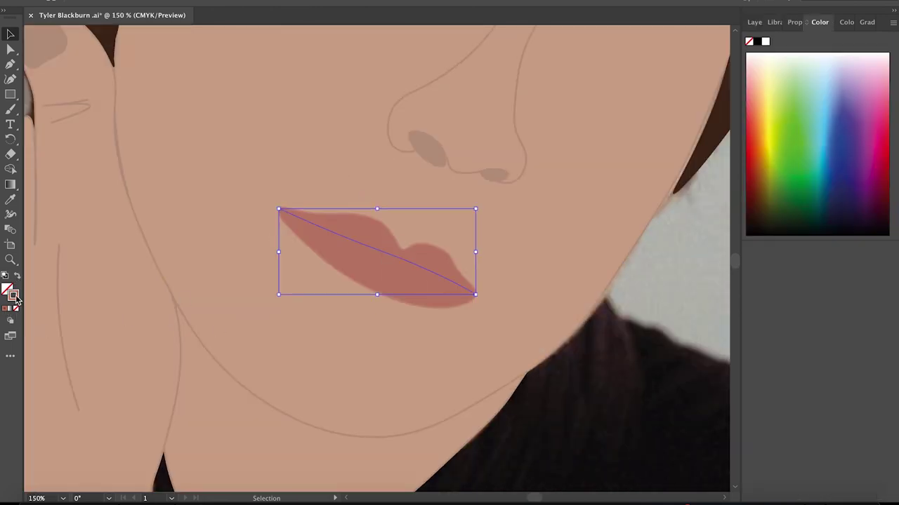
{"action": "double_click", "coordinate": [13, 294]}
{"action": "key", "text": "Escape"}
{"action": "key", "text": "i"}
{"action": "left_click", "coordinate": [362, 217]}
Step: Remove the fill, toggle the face layer, and ready the Paintbrush for the eye strokes
{"action": "key", "text": "v"}
{"action": "left_click", "coordinate": [17, 278]}
{"action": "key", "text": "i"}
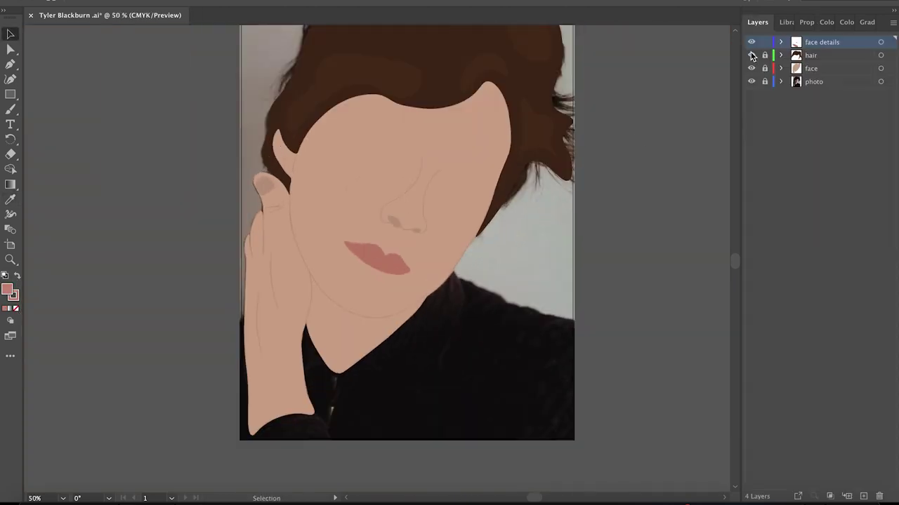
{"action": "left_click", "coordinate": [751, 68]}
{"action": "key", "text": "b"}
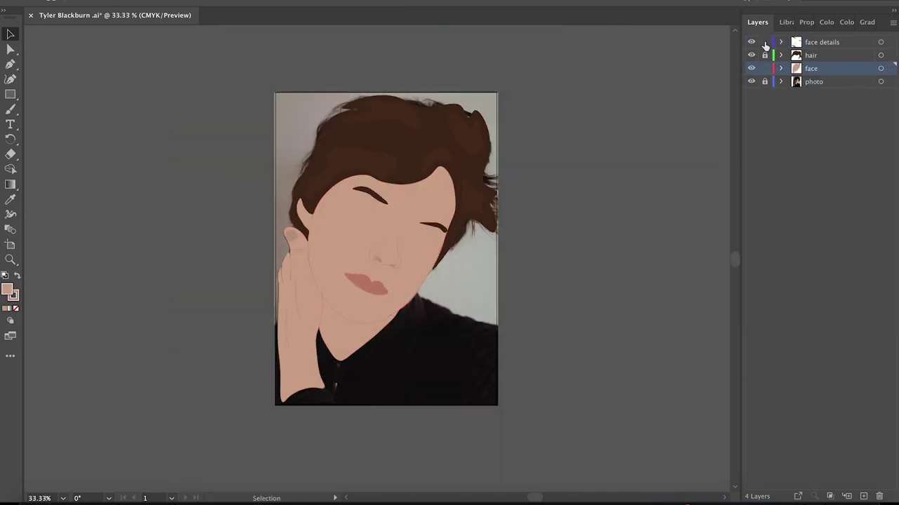
Step: Add a new top layer named 'details'
{"action": "left_click", "coordinate": [129, 82]}
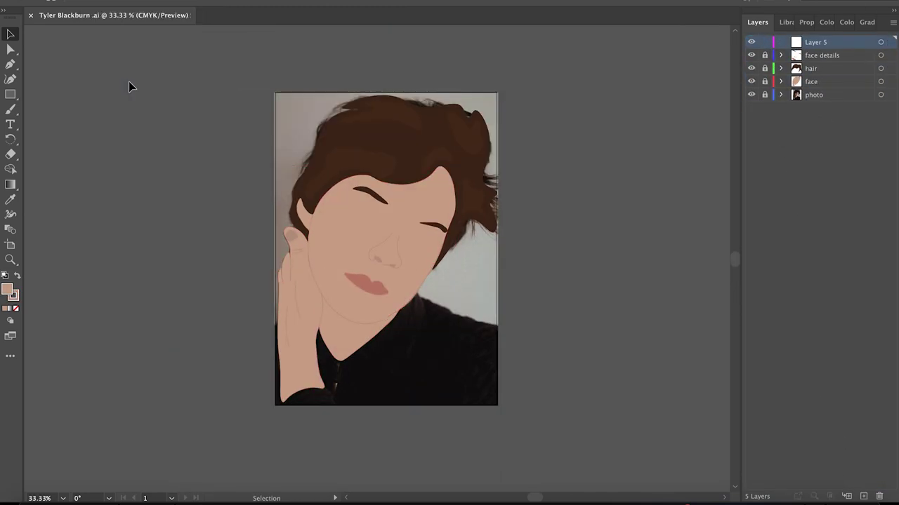
{"action": "type", "text": "details"}
{"action": "key", "text": "Return"}
{"action": "key", "text": "ctrl+equal"}
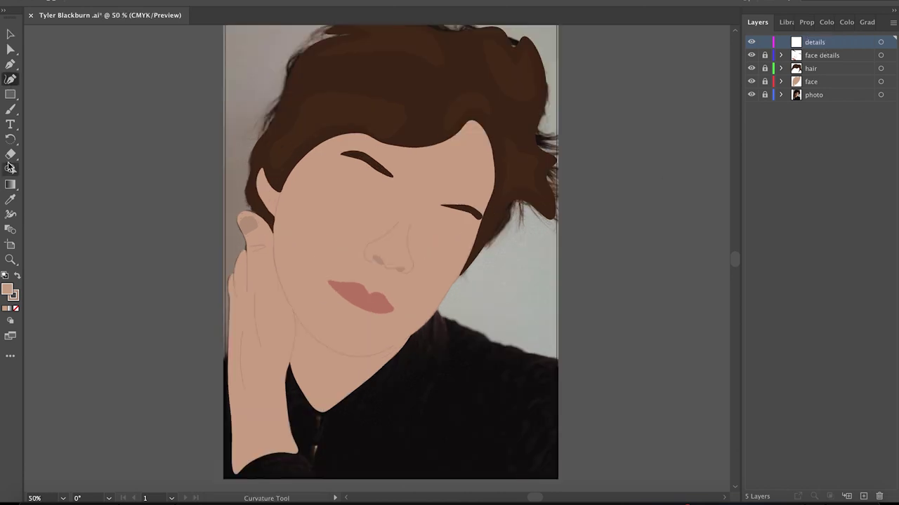
Step: Trace the right shoulder edge into a closed shape and fill it black
{"action": "left_click", "coordinate": [471, 330]}
{"action": "left_click", "coordinate": [558, 360]}
{"action": "key", "text": "ctrl+equal"}
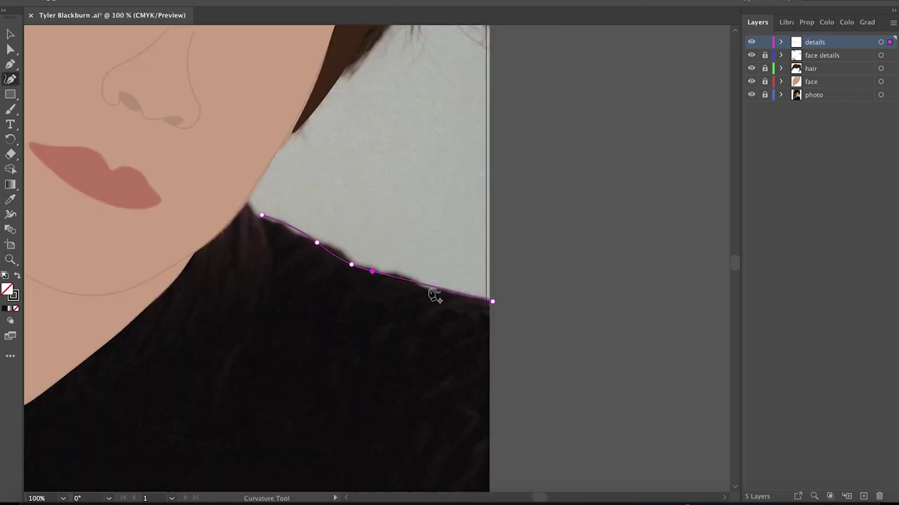
{"action": "key", "text": "ctrl+minus"}
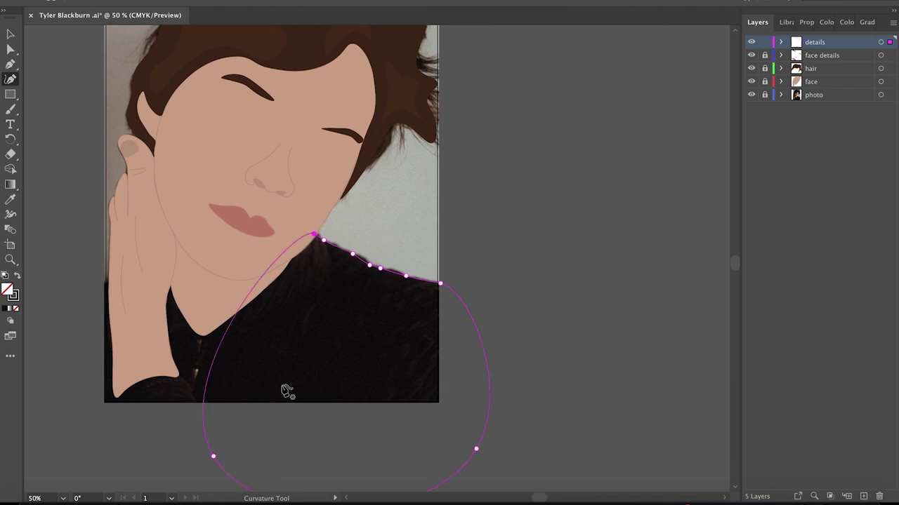
{"action": "key", "text": "ctrl+equal"}
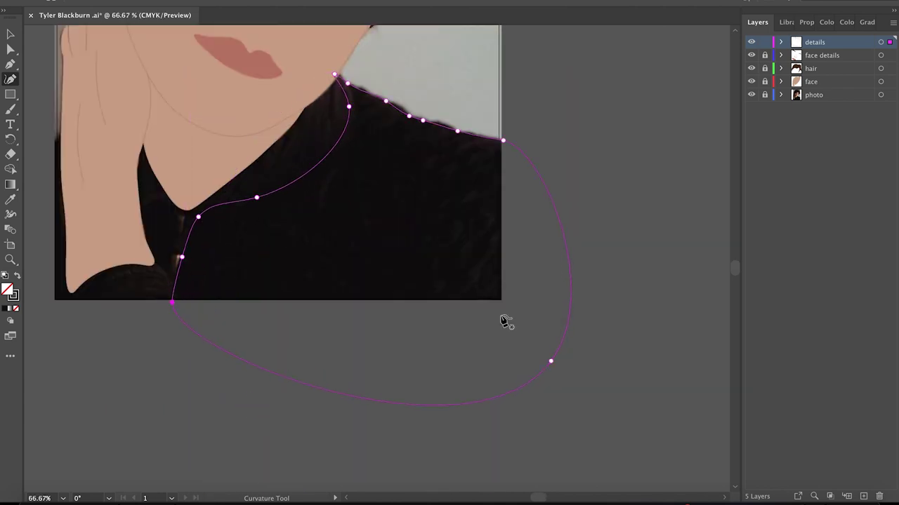
{"action": "left_click", "coordinate": [17, 279]}
Step: Draw a closed sleeve outline under the hand at the portrait's lower left, hugging the hand
{"action": "key", "text": "v"}
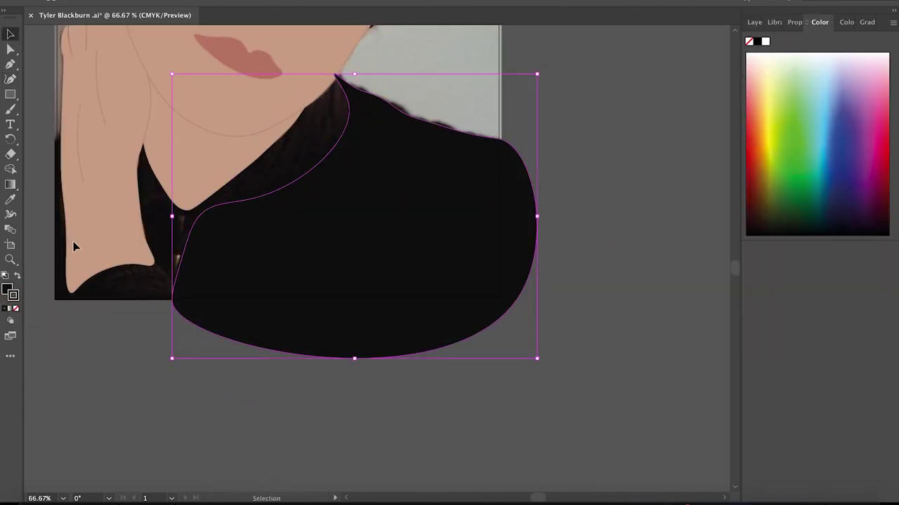
{"action": "left_click", "coordinate": [11, 79]}
{"action": "left_click", "coordinate": [132, 252]}
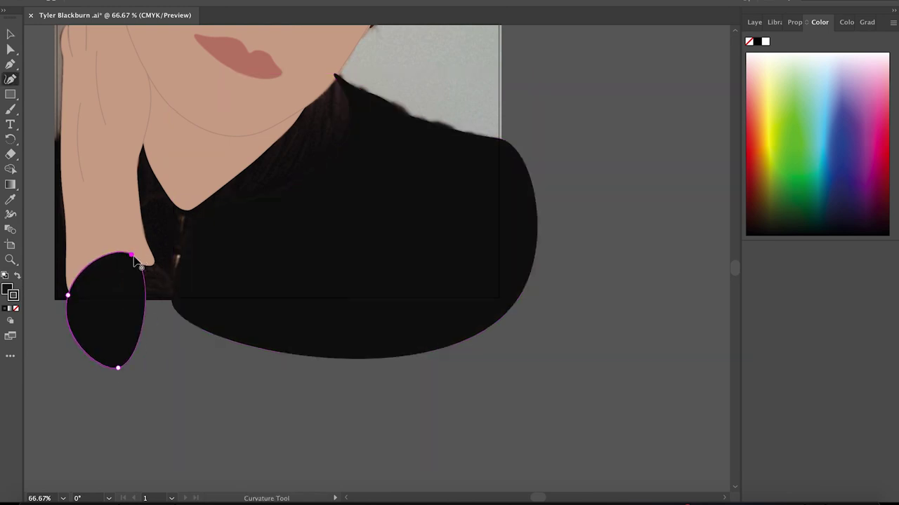
{"action": "key", "text": "ctrl+equal"}
{"action": "key", "text": "ctrl+equal"}
{"action": "left_click", "coordinate": [18, 278]}
{"action": "left_click_drag", "start_coordinate": [465, 236], "coordinate": [533, 236]}
{"action": "left_click", "coordinate": [392, 153]}
{"action": "left_click_drag", "start_coordinate": [533, 236], "coordinate": [547, 225]}
{"action": "left_click", "coordinate": [513, 185]}
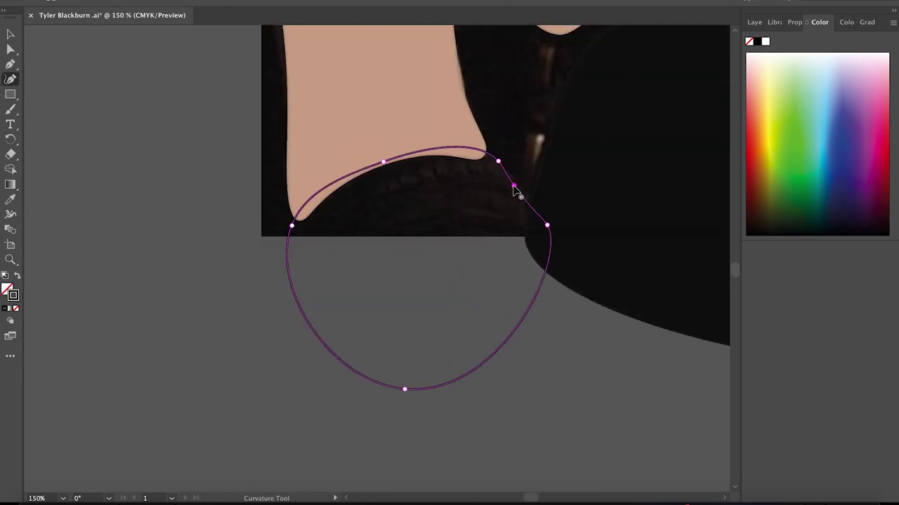
{"action": "key", "text": "ctrl+equal"}
{"action": "key", "text": "ctrl+equal"}
{"action": "scroll", "coordinate": [518, 146], "scroll_direction": "up", "scroll_amount": 3}
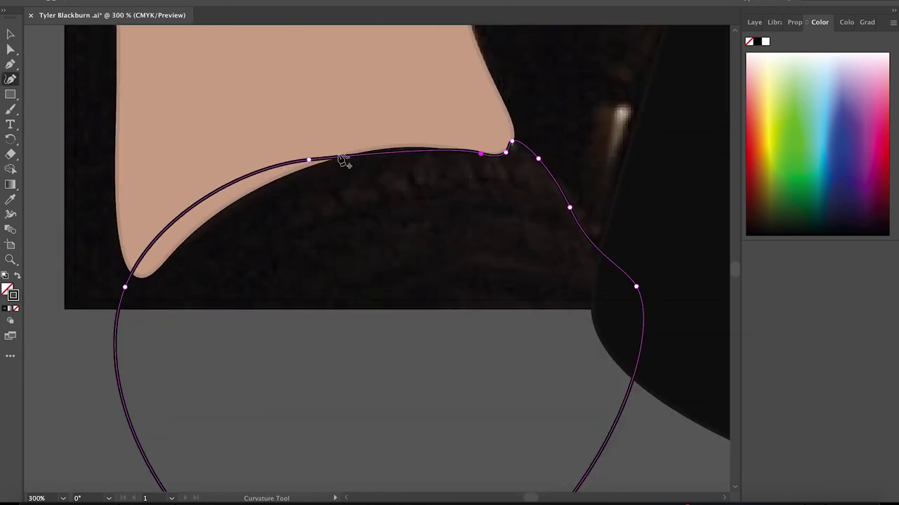
{"action": "left_click_drag", "start_coordinate": [124, 286], "coordinate": [152, 281]}
Step: Fill the sleeve with the sampled black and send it behind the hand
{"action": "key", "text": "i"}
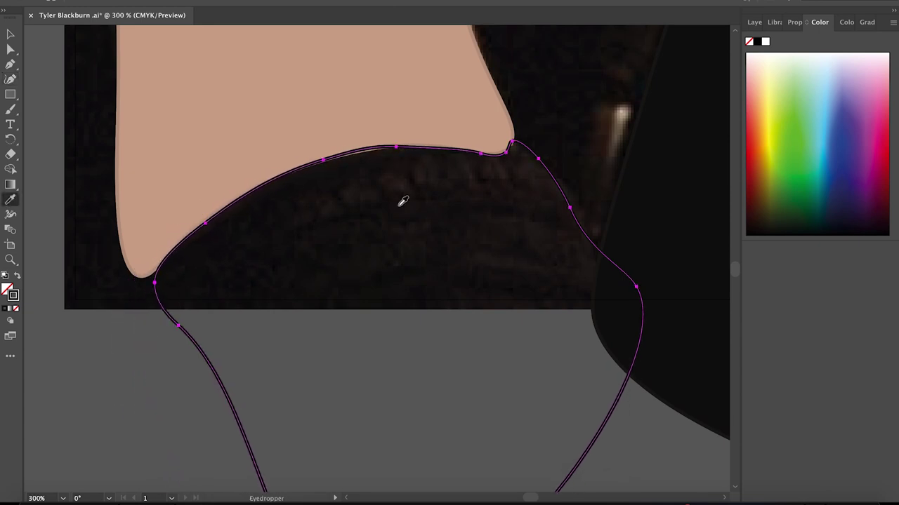
{"action": "left_click", "coordinate": [400, 200]}
{"action": "left_click", "coordinate": [151, 0]}
{"action": "left_click", "coordinate": [47, 63]}
{"action": "key", "text": "ctrl+minus"}
{"action": "key", "text": "ctrl+minus"}
{"action": "key", "text": "ctrl+minus"}
{"action": "scroll", "coordinate": [374, 188], "scroll_direction": "up", "scroll_amount": 1}
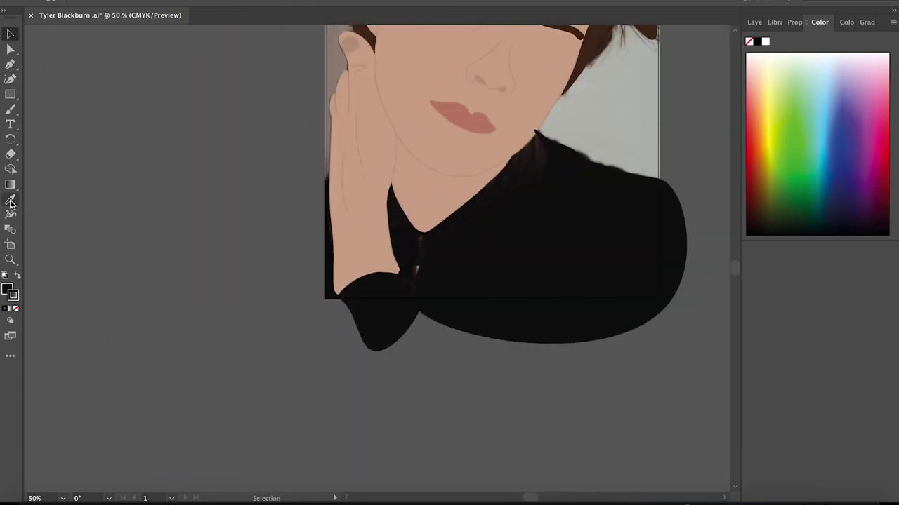
{"action": "double_click", "coordinate": [12, 298]}
{"action": "key", "text": "Return"}
Step: Begin a collar outline at the neckline with the Curvature tool
{"action": "key", "text": "ctrl+equal"}
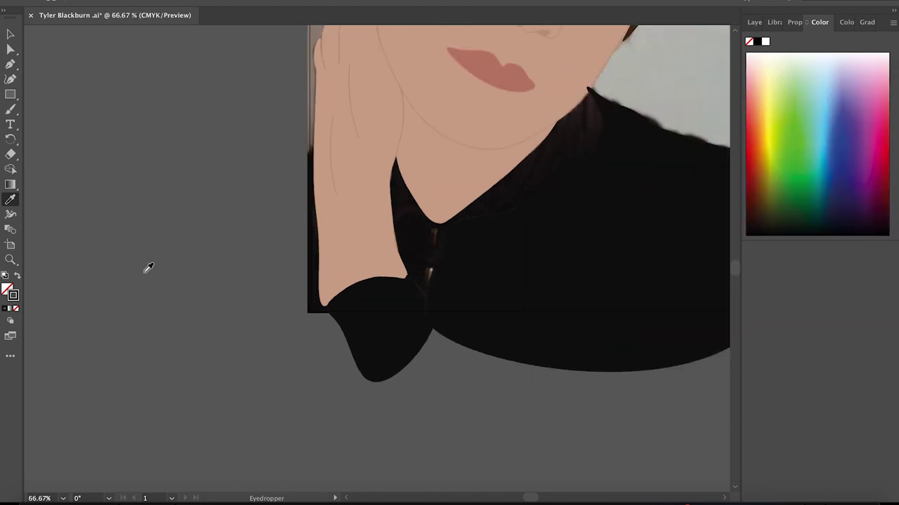
{"action": "key", "text": "shift+grave"}
{"action": "left_click", "coordinate": [489, 179]}
{"action": "left_click", "coordinate": [468, 234]}
Step: Set the fill colour to dark purple 2B1C35
{"action": "key", "text": "Escape"}
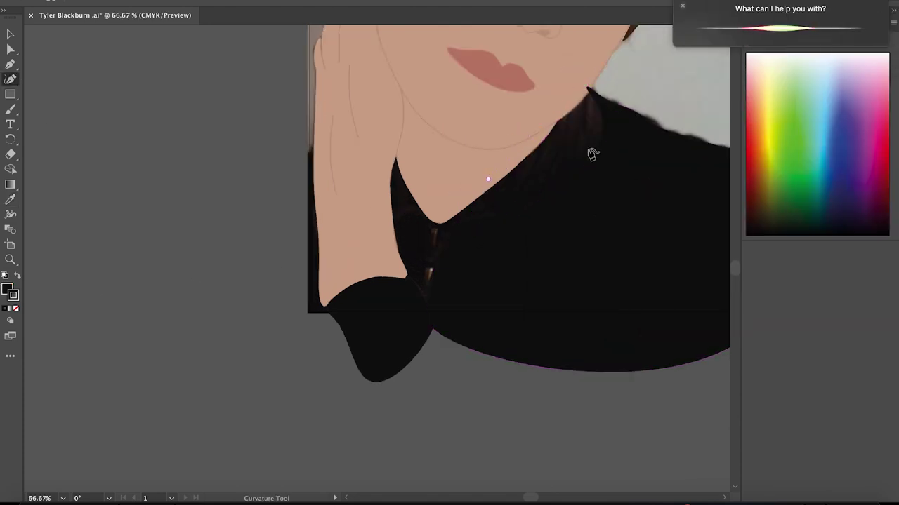
{"action": "double_click", "coordinate": [13, 295]}
{"action": "type", "text": "2B1C35"}
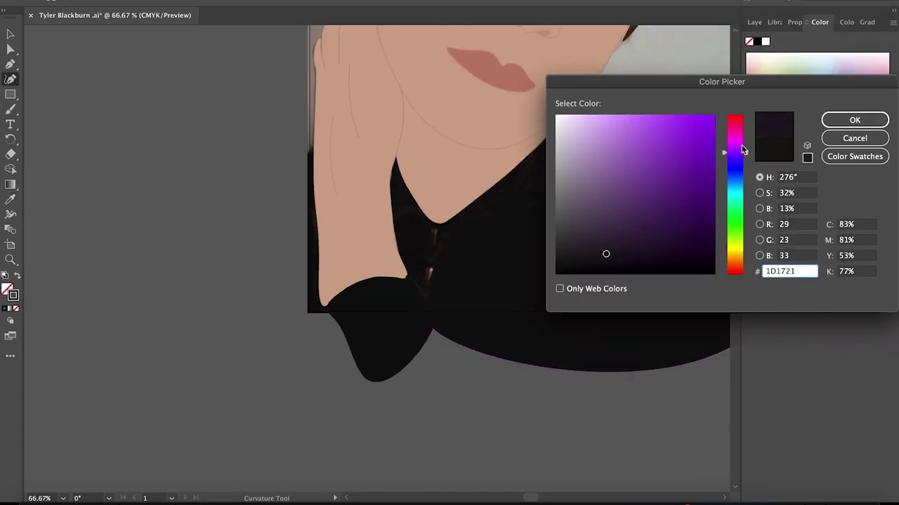
{"action": "left_click_drag", "start_coordinate": [742, 150], "coordinate": [744, 146]}
{"action": "key", "text": "Return"}
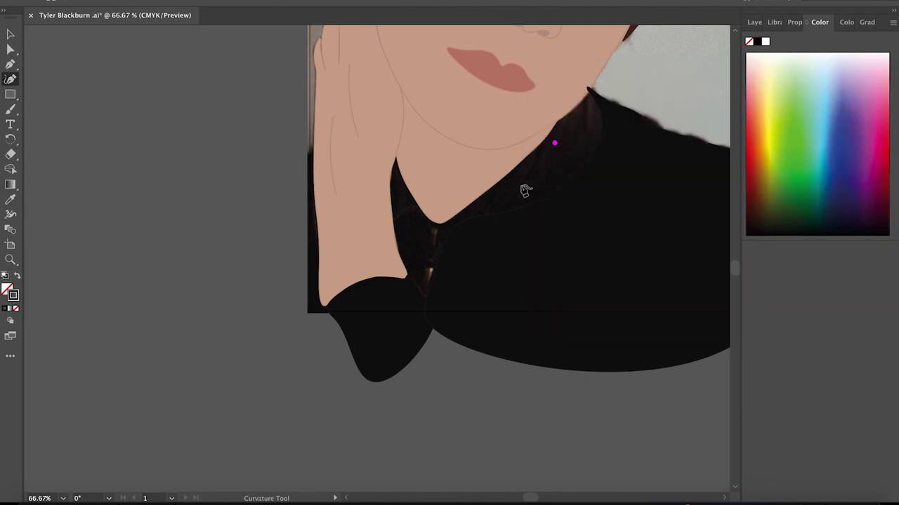
Step: Outline the first collar piece along the neckline edge
{"action": "key", "text": "ctrl+plus"}
{"action": "key", "text": "ctrl+plus"}
{"action": "key", "text": "ctrl+plus"}
{"action": "left_click", "coordinate": [376, 200]}
{"action": "left_click", "coordinate": [341, 236]}
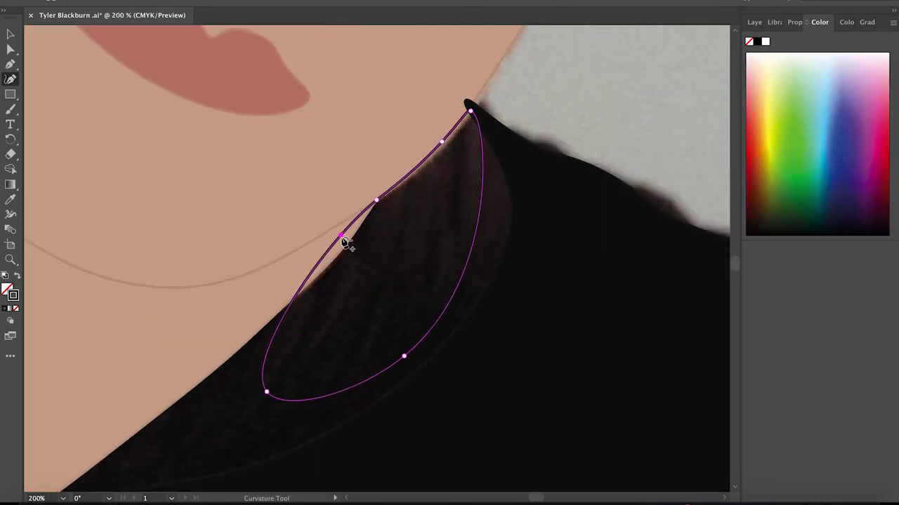
{"action": "key", "text": "ctrl+minus"}
{"action": "left_click_drag", "start_coordinate": [290, 365], "coordinate": [124, 453]}
{"action": "left_click", "coordinate": [161, 417]}
{"action": "left_click", "coordinate": [324, 285]}
Step: Reshape the collar's outer and lower curves and close the dark purple collar shape
{"action": "left_click_drag", "start_coordinate": [399, 332], "coordinate": [479, 225]}
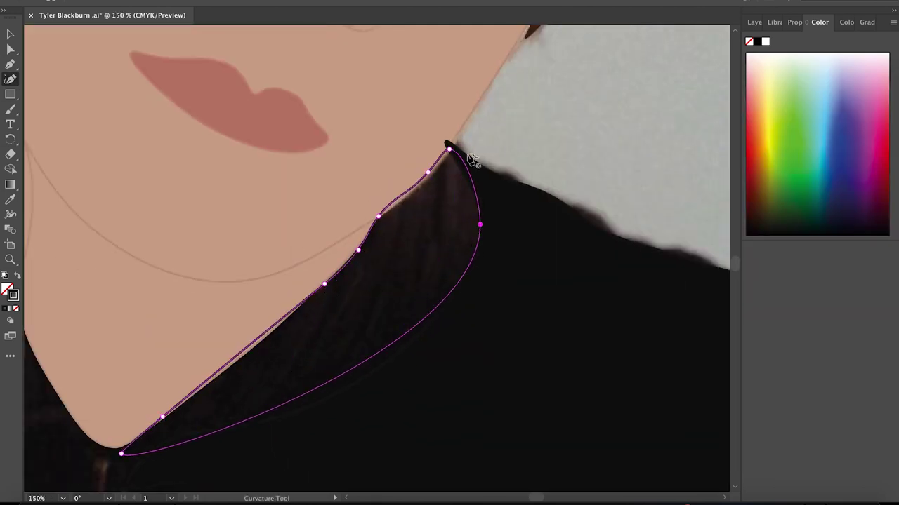
{"action": "left_click_drag", "start_coordinate": [393, 335], "coordinate": [398, 351]}
{"action": "left_click", "coordinate": [281, 415]}
{"action": "left_click", "coordinate": [171, 438]}
{"action": "key", "text": "ctrl+minus"}
{"action": "left_click", "coordinate": [17, 275]}
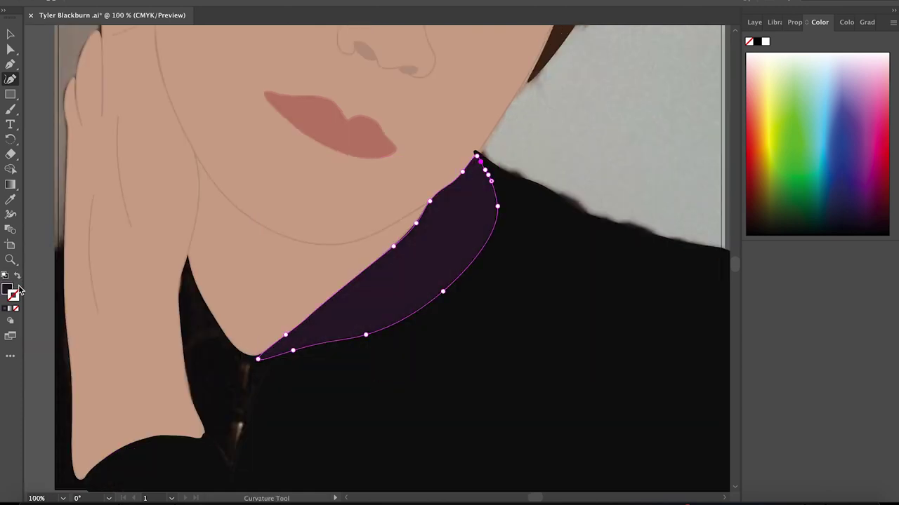
Step: Reselect the collar path and reapply the dark purple fill
{"action": "double_click", "coordinate": [13, 291]}
{"action": "left_click", "coordinate": [854, 120]}
{"action": "key", "text": "ctrl+plus"}
{"action": "key", "text": "ctrl+plus"}
{"action": "key", "text": "ctrl+plus"}
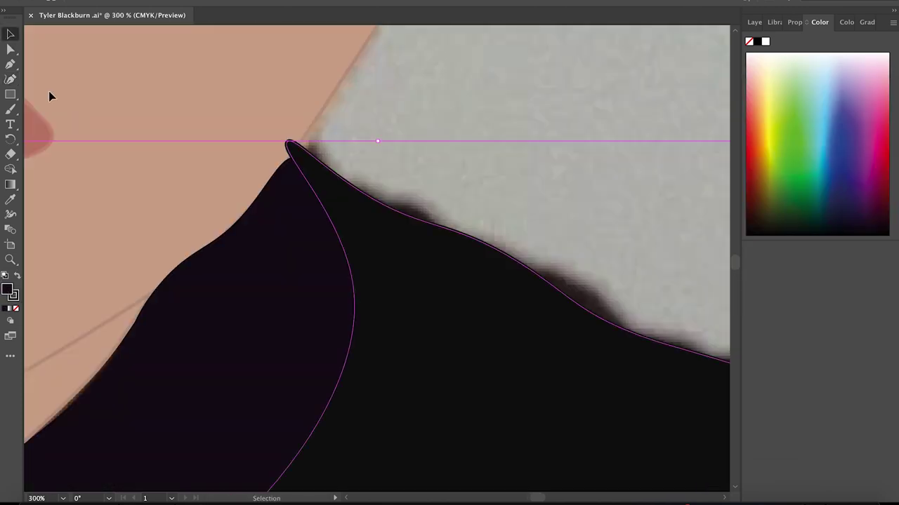
{"action": "left_click", "coordinate": [11, 79]}
{"action": "key", "text": "ctrl+minus"}
{"action": "key", "text": "ctrl+minus"}
{"action": "left_click", "coordinate": [287, 415]}
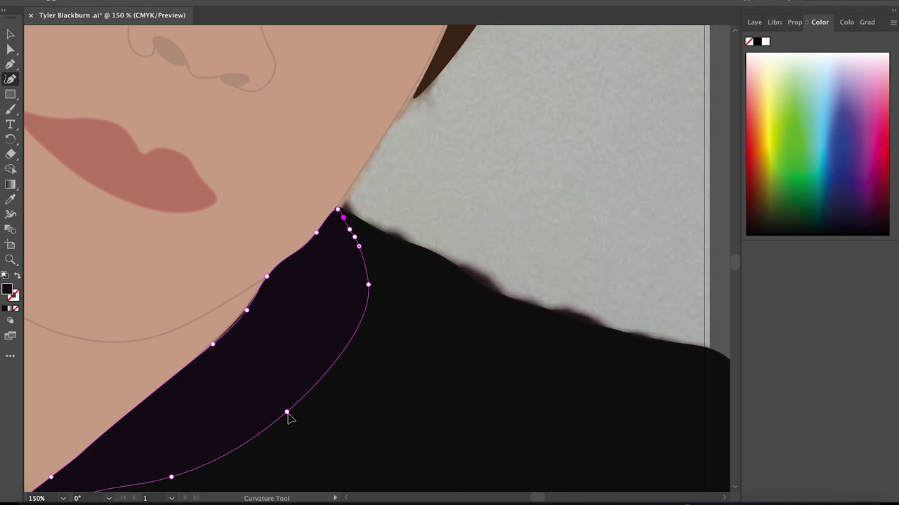
{"action": "double_click", "coordinate": [13, 294]}
{"action": "left_click", "coordinate": [855, 120]}
Step: Check the black shoulder shape, deselect it, and switch new shapes to outline-only
{"action": "key", "text": "v"}
{"action": "left_click", "coordinate": [491, 316]}
{"action": "key", "text": "ctrl+minus"}
{"action": "key", "text": "ctrl+minus"}
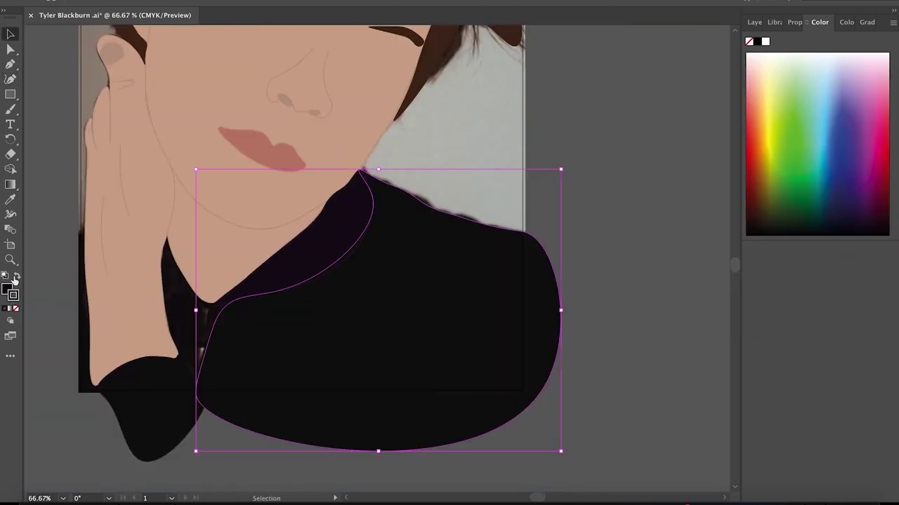
{"action": "key", "text": "ctrl+shift+a"}
{"action": "left_click", "coordinate": [17, 278]}
{"action": "key", "text": "ctrl+plus"}
{"action": "key", "text": "ctrl+plus"}
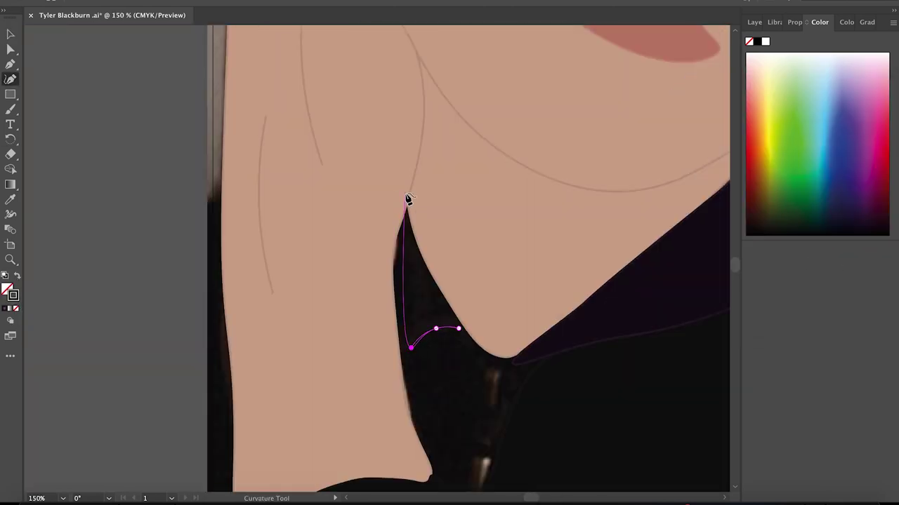
Step: Draw the left collar piece along the left side of the neckline
{"action": "left_click", "coordinate": [408, 198]}
{"action": "key", "text": "ctrl+plus"}
{"action": "key", "text": "ctrl+plus"}
{"action": "left_click", "coordinate": [352, 205]}
{"action": "left_click", "coordinate": [389, 270]}
{"action": "left_click", "coordinate": [441, 349]}
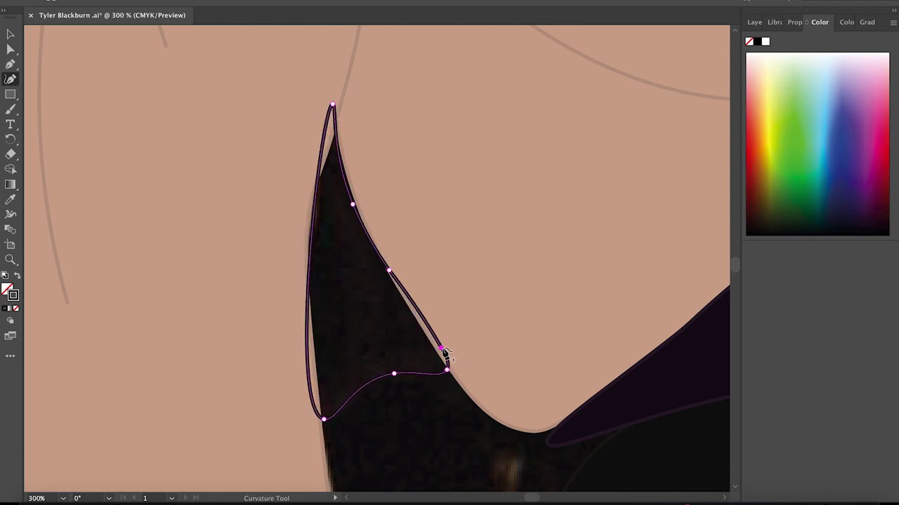
{"action": "left_click", "coordinate": [312, 188]}
{"action": "left_click", "coordinate": [316, 347]}
{"action": "left_click", "coordinate": [307, 267]}
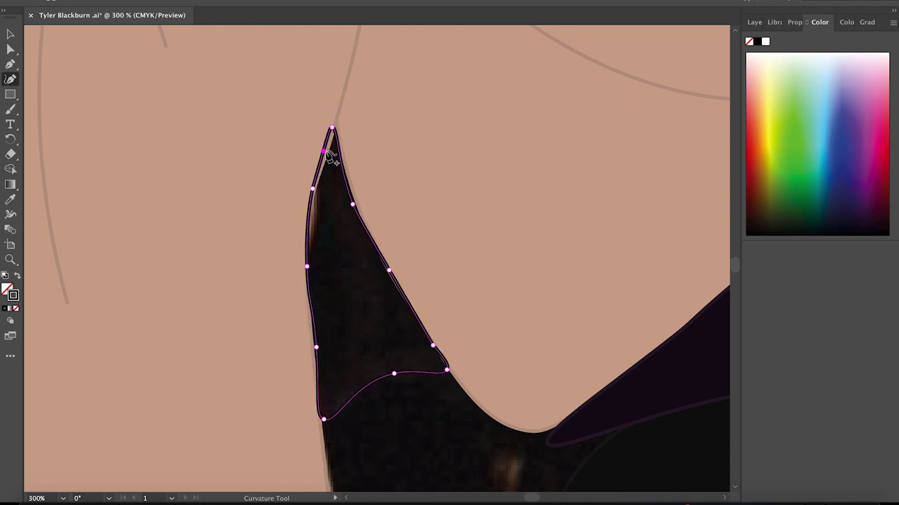
Step: Inspect the collar tip, deselect the piece, and review the layers and shirt
{"action": "left_click", "coordinate": [403, 152]}
{"action": "left_click", "coordinate": [367, 117]}
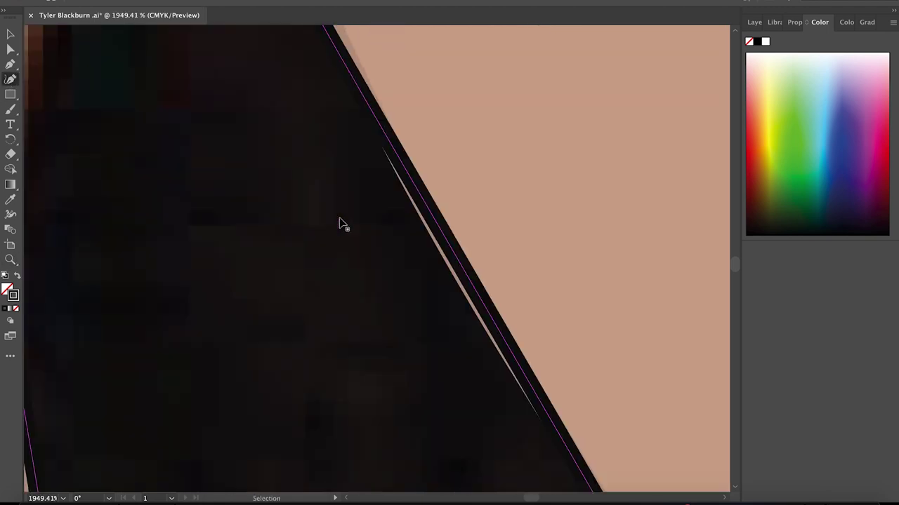
{"action": "key", "text": "ctrl+minus"}
{"action": "key", "text": "ctrl+minus"}
{"action": "key", "text": "shift+grave"}
{"action": "key", "text": "v"}
{"action": "left_click", "coordinate": [66, 73]}
{"action": "key", "text": "ctrl+minus"}
{"action": "key", "text": "ctrl+minus"}
{"action": "key", "text": "ctrl+minus"}
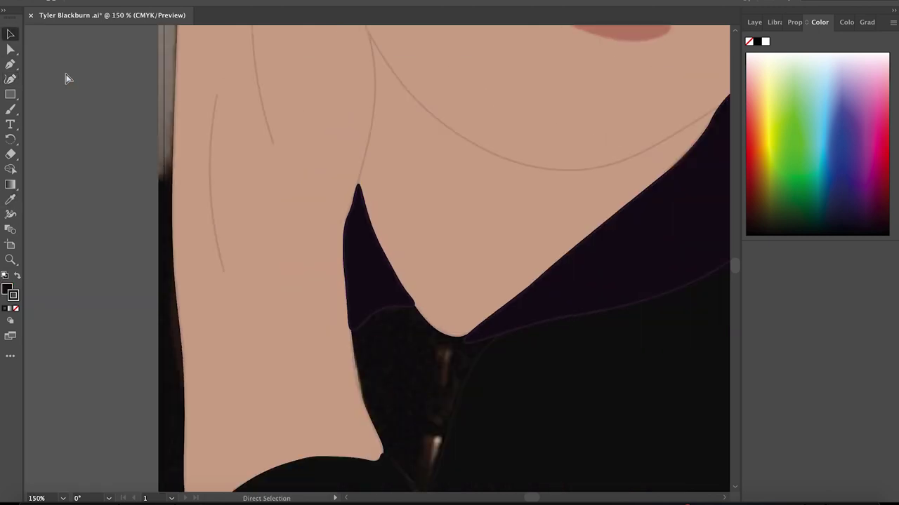
{"action": "key", "text": "ctrl+minus"}
{"action": "key", "text": "ctrl+minus"}
{"action": "left_click", "coordinate": [754, 22]}
{"action": "key", "text": "ctrl+minus"}
{"action": "key", "text": "ctrl+minus"}
{"action": "key", "text": "ctrl+minus"}
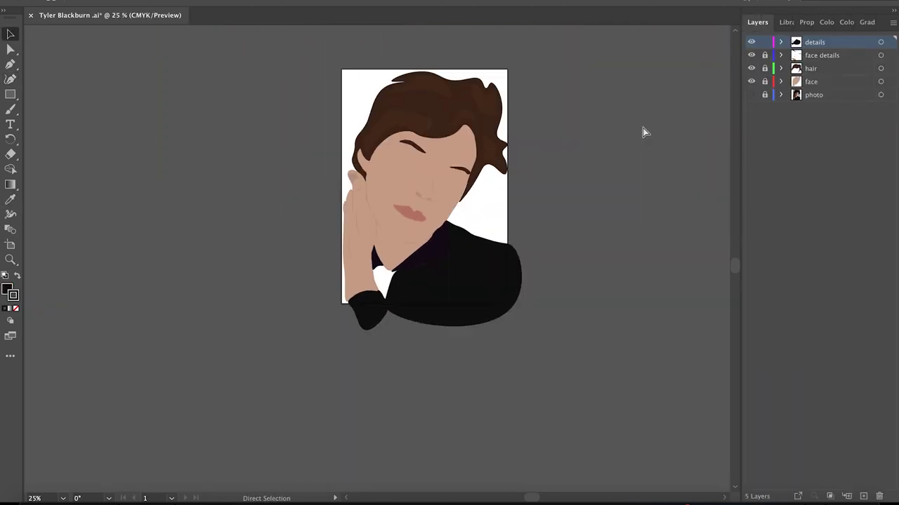
{"action": "key", "text": "ctrl+plus"}
{"action": "key", "text": "ctrl+plus"}
{"action": "key", "text": "ctrl+plus"}
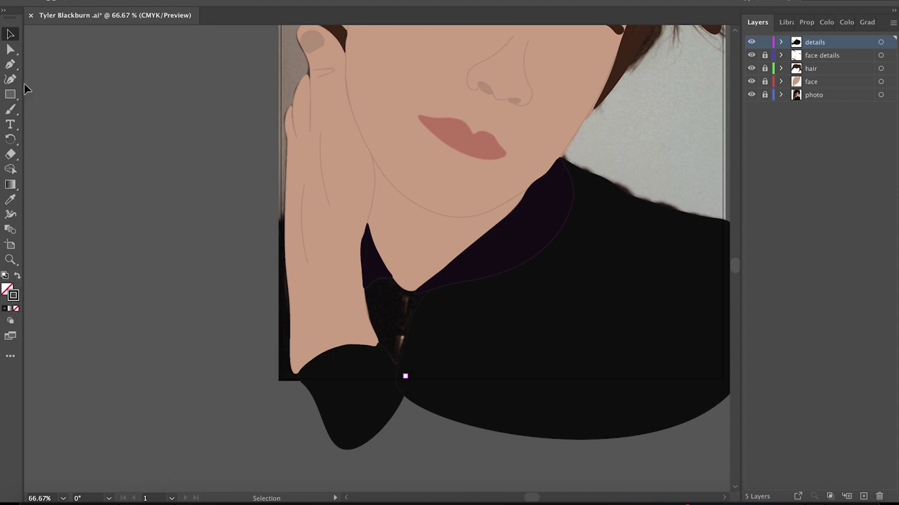
{"action": "key", "text": "ctrl+plus"}
{"action": "key", "text": "ctrl+plus"}
{"action": "key", "text": "ctrl+plus"}
Step: Draw a black teardrop shape filling the gap below the left collar
{"action": "left_click", "coordinate": [411, 194]}
{"action": "left_click", "coordinate": [381, 140]}
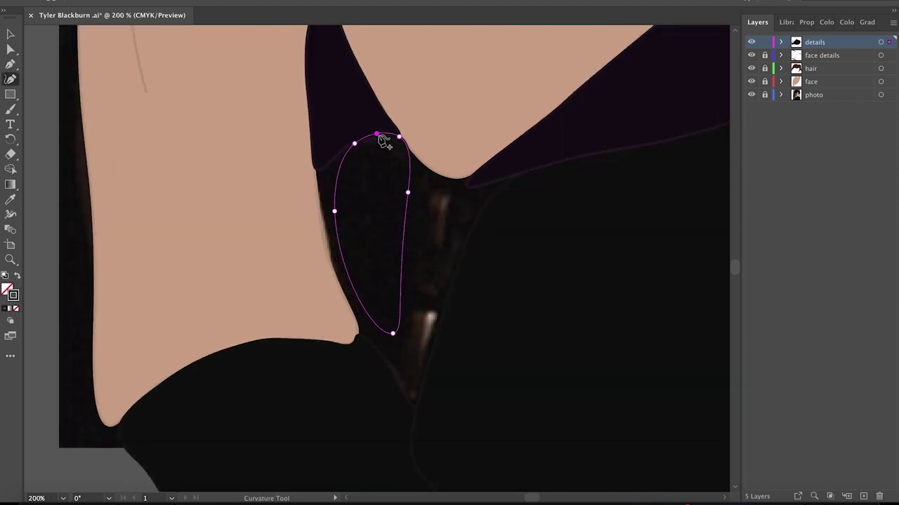
{"action": "left_click_drag", "start_coordinate": [330, 206], "coordinate": [320, 163]}
{"action": "left_click", "coordinate": [371, 343]}
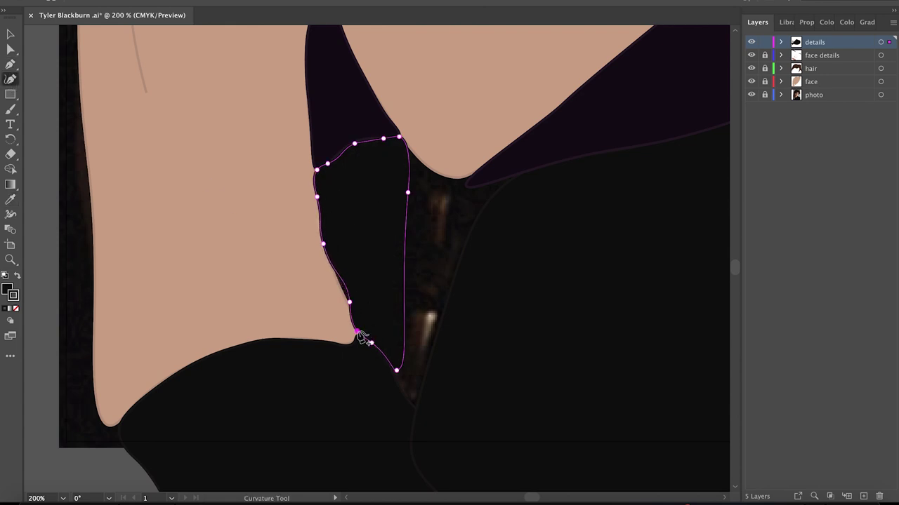
{"action": "key", "text": "Escape"}
{"action": "key", "text": "ctrl+minus"}
Step: Outline a loop along the hand's left edge and fill it with near-black 352015
{"action": "left_click", "coordinate": [184, 145]}
{"action": "left_click", "coordinate": [202, 381]}
{"action": "left_click", "coordinate": [228, 106]}
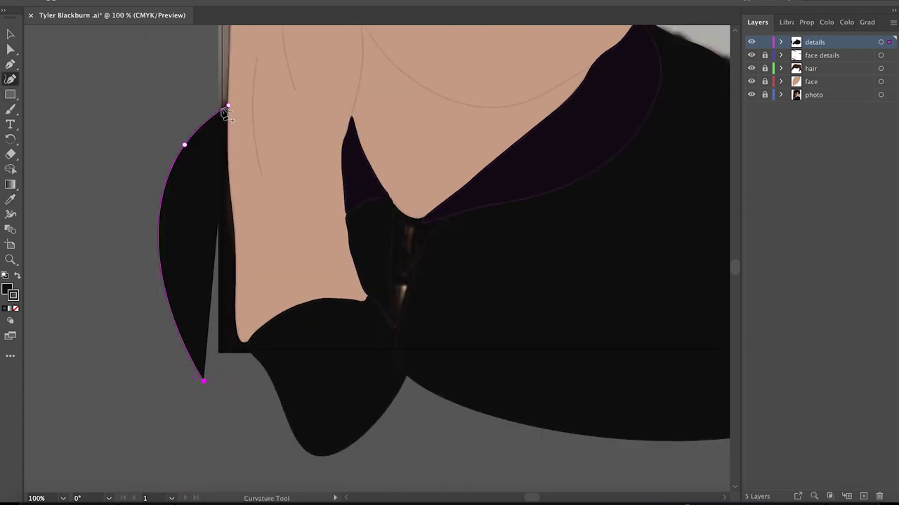
{"action": "left_click", "coordinate": [17, 277]}
{"action": "left_click", "coordinate": [228, 116]}
{"action": "left_click_drag", "start_coordinate": [244, 218], "coordinate": [219, 219]}
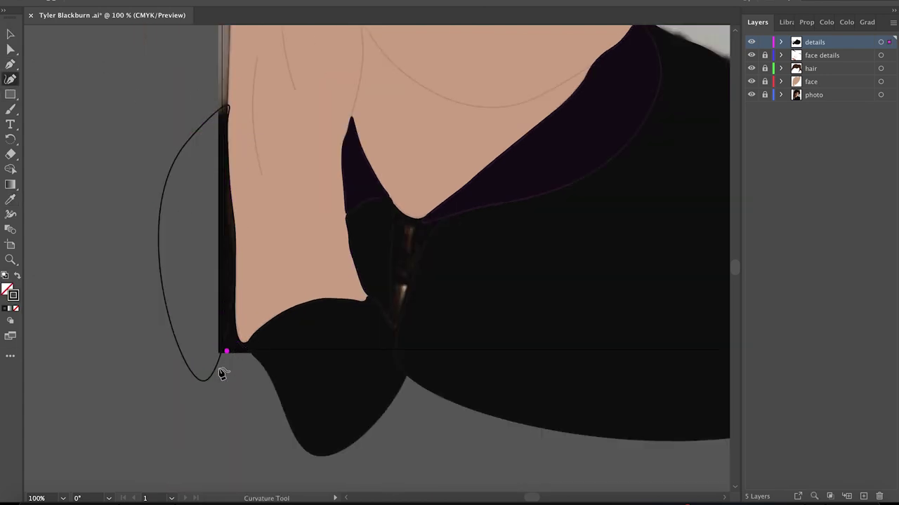
{"action": "left_click_drag", "start_coordinate": [203, 381], "coordinate": [242, 354]}
{"action": "left_click", "coordinate": [246, 328]}
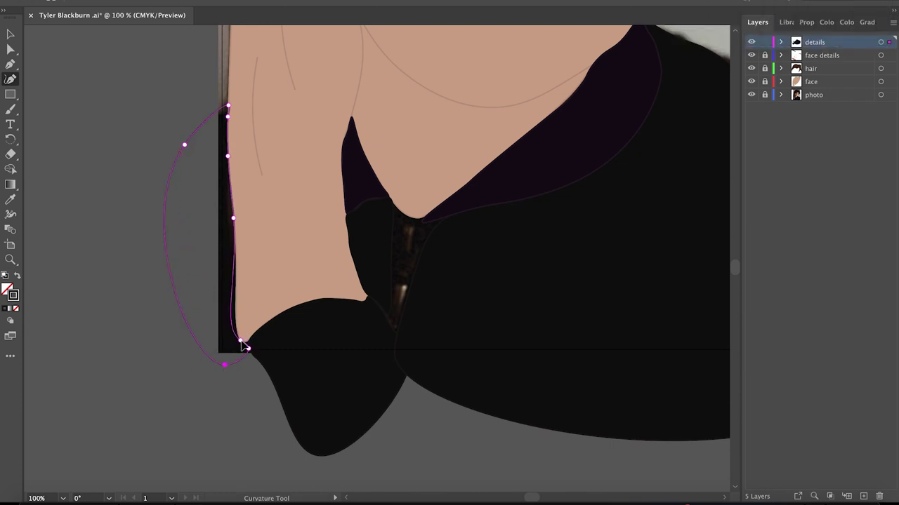
{"action": "left_click", "coordinate": [658, 310]}
Step: Set the fill colour to olive green 98A02A
{"action": "double_click", "coordinate": [7, 290]}
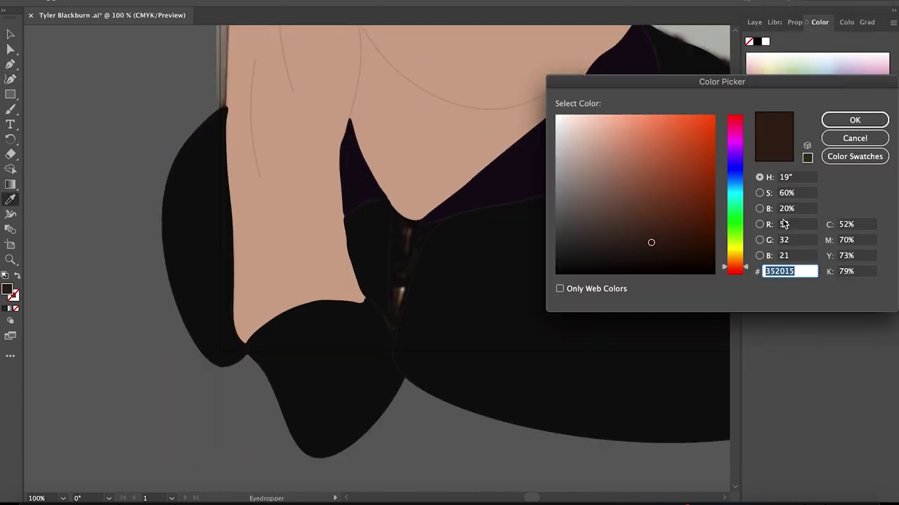
{"action": "left_click", "coordinate": [854, 156]}
{"action": "left_click", "coordinate": [684, 184]}
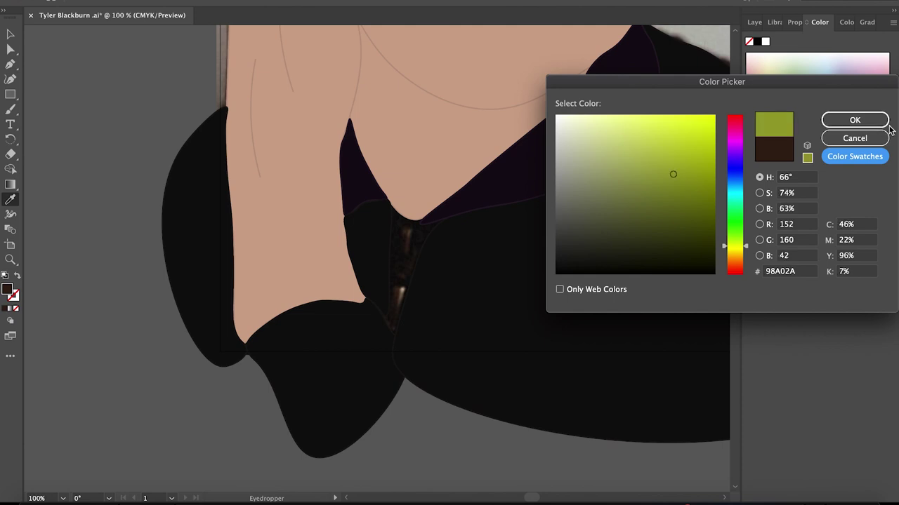
{"action": "left_click", "coordinate": [854, 119]}
{"action": "key", "text": "ctrl+plus"}
{"action": "key", "text": "ctrl+plus"}
Step: Reshape the zipper strip to fit the gap between the collar pieces
{"action": "left_click", "coordinate": [10, 79]}
{"action": "key", "text": "shift+x"}
{"action": "left_click", "coordinate": [445, 184]}
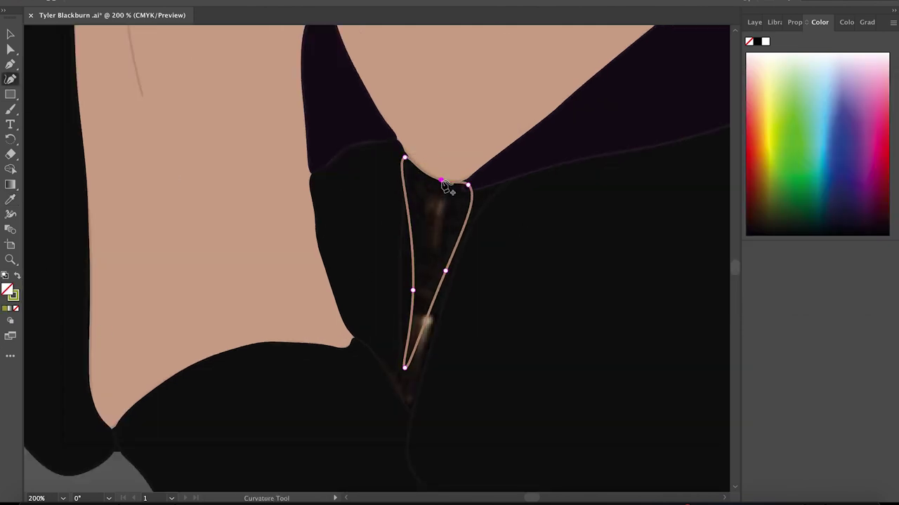
{"action": "left_click", "coordinate": [472, 210]}
{"action": "left_click_drag", "start_coordinate": [405, 367], "coordinate": [409, 407]}
{"action": "left_click", "coordinate": [437, 316]}
{"action": "left_click", "coordinate": [392, 382]}
{"action": "left_click", "coordinate": [401, 346]}
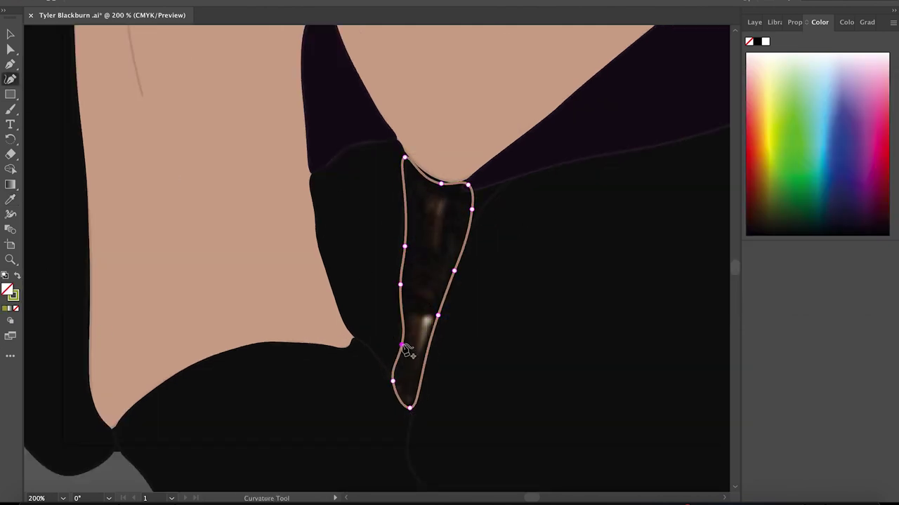
Step: Fill the zipper strip olive green and zoom out to view the whole artwork
{"action": "left_click", "coordinate": [19, 276]}
{"action": "left_click", "coordinate": [528, 268]}
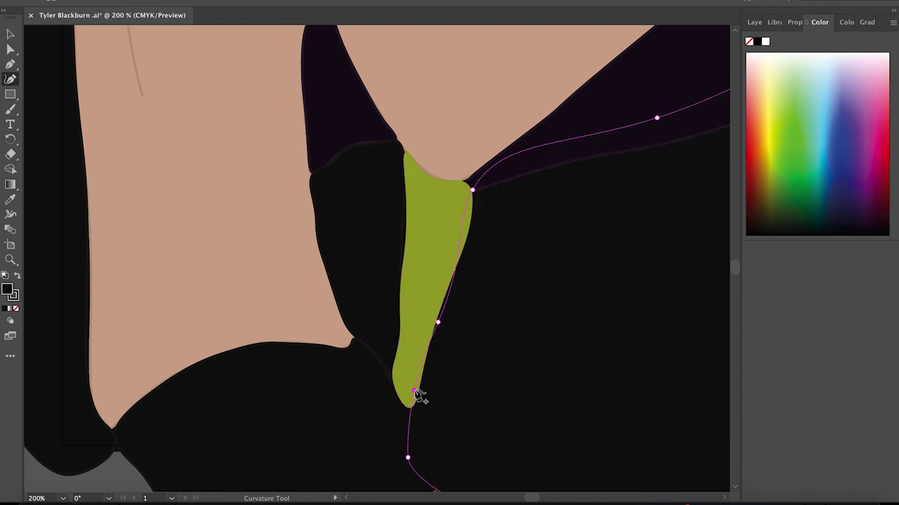
{"action": "key", "text": "ctrl+minus"}
{"action": "key", "text": "ctrl+minus"}
{"action": "key", "text": "ctrl+minus"}
{"action": "key", "text": "ctrl+minus"}
{"action": "key", "text": "ctrl+minus"}
{"action": "key", "text": "a"}
{"action": "key", "text": "ctrl+minus"}
Step: Toggle the face details layer's visibility and select the hair shape for reshaping
{"action": "left_click", "coordinate": [756, 22]}
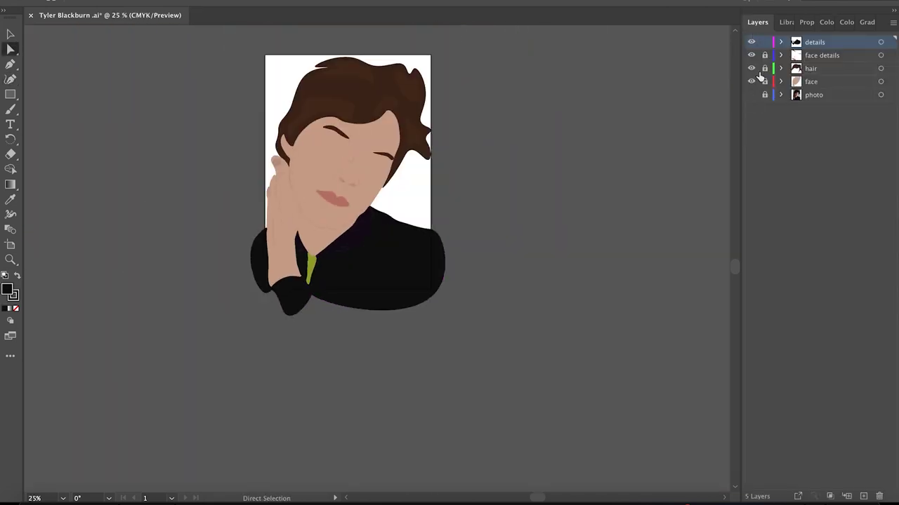
{"action": "left_click", "coordinate": [751, 56]}
{"action": "scroll", "coordinate": [431, 257], "scroll_direction": "up", "scroll_amount": 5}
{"action": "left_click", "coordinate": [105, 145]}
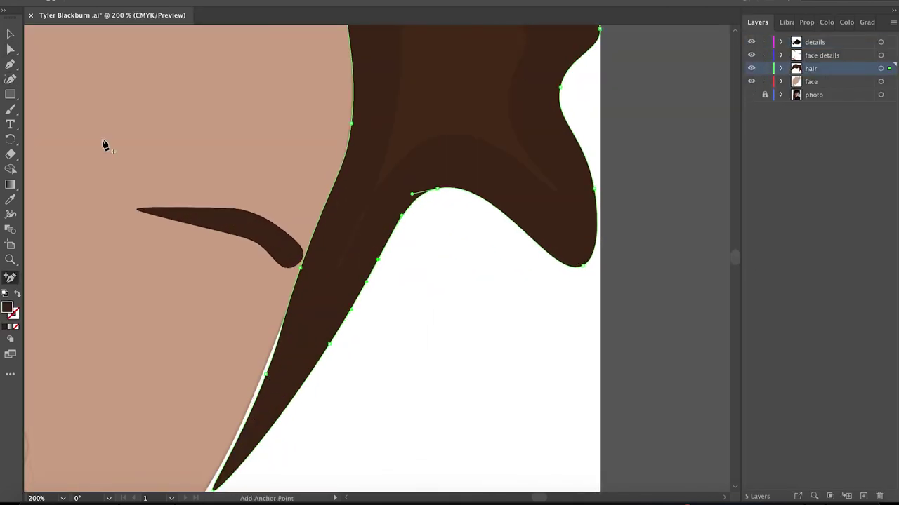
{"action": "key", "text": "shift+grave"}
{"action": "scroll", "coordinate": [701, 450], "scroll_direction": "down", "scroll_amount": 3}
{"action": "scroll", "coordinate": [701, 449], "scroll_direction": "down", "scroll_amount": 5}
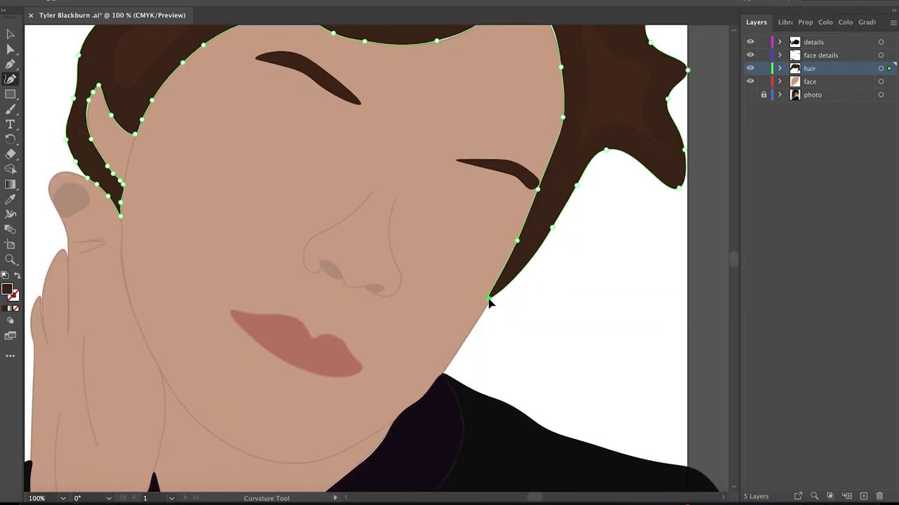
{"action": "scroll", "coordinate": [701, 449], "scroll_direction": "down", "scroll_amount": 3}
{"action": "key", "text": "z"}
{"action": "scroll", "coordinate": [449, 281], "scroll_direction": "up", "scroll_amount": 5}
Step: Inspect the dark collar and olive zipper strip shapes by selecting each
{"action": "left_click", "coordinate": [10, 79]}
{"action": "left_click", "coordinate": [504, 276]}
{"action": "scroll", "coordinate": [503, 277], "scroll_direction": "down", "scroll_amount": 3}
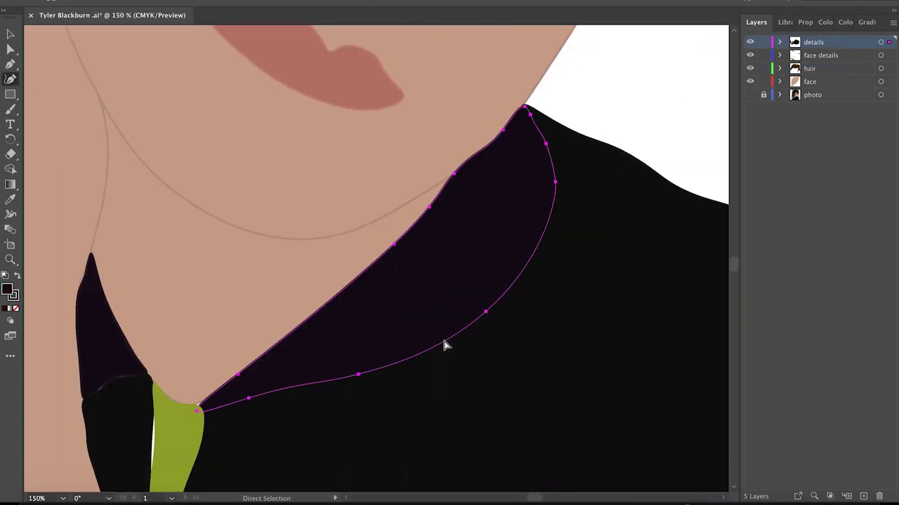
{"action": "scroll", "coordinate": [444, 345], "scroll_direction": "up", "scroll_amount": 2, "text": "alt"}
{"action": "left_click", "coordinate": [473, 243]}
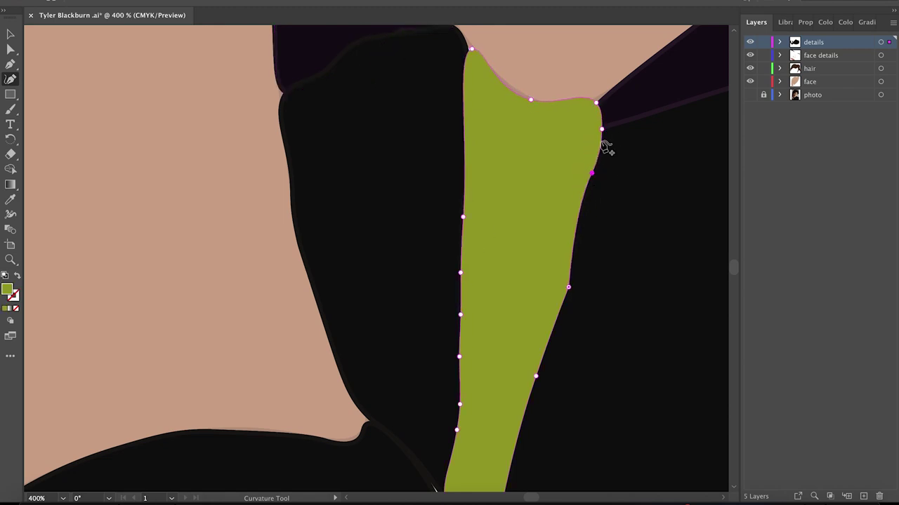
{"action": "scroll", "coordinate": [600, 133], "scroll_direction": "down", "scroll_amount": 1, "text": "alt"}
{"action": "left_click", "coordinate": [323, 417]}
{"action": "scroll", "coordinate": [169, 300], "scroll_direction": "down", "scroll_amount": 2, "text": "alt"}
{"action": "scroll", "coordinate": [177, 292], "scroll_direction": "down", "scroll_amount": 2, "text": "alt"}
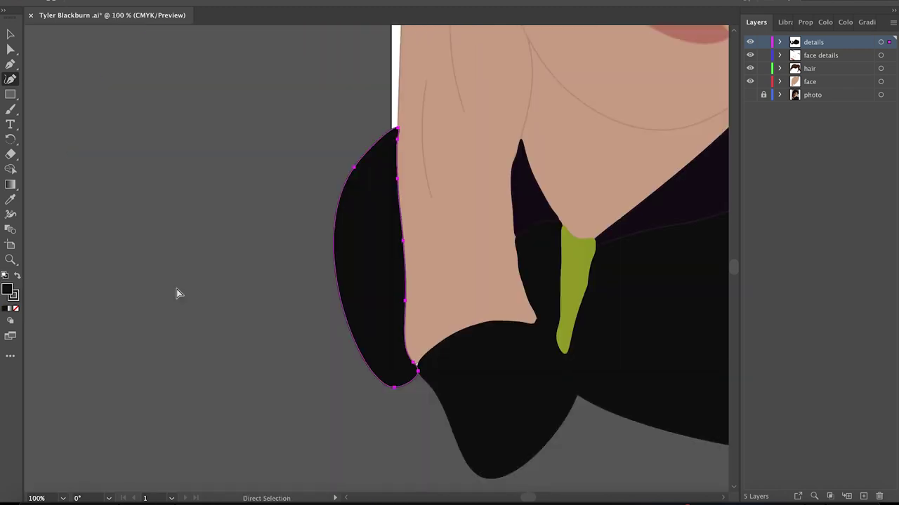
{"action": "scroll", "coordinate": [624, 216], "scroll_direction": "down", "scroll_amount": 2, "text": "alt"}
{"action": "key", "text": "v"}
{"action": "scroll", "coordinate": [731, 262], "scroll_direction": "up", "scroll_amount": 1, "text": "alt"}
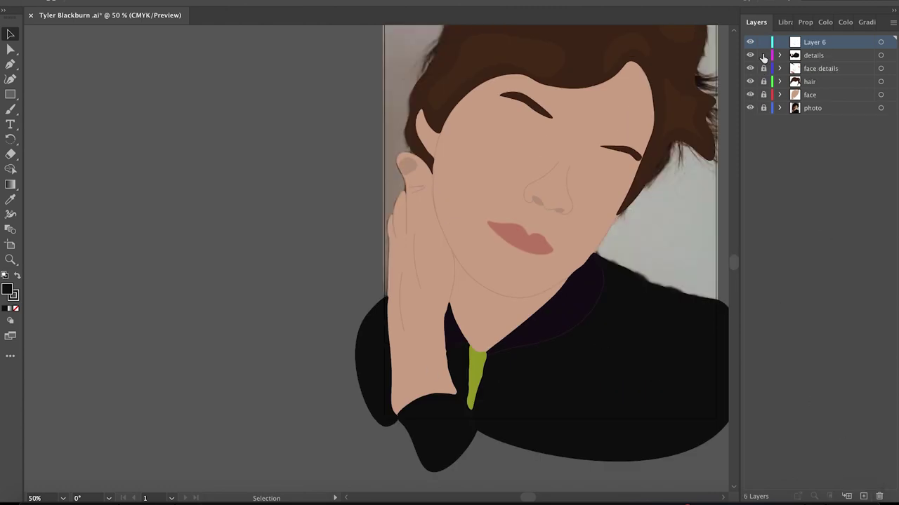
Step: Move the background layer above photo and draw a gray rectangle covering the artboard
{"action": "left_click_drag", "start_coordinate": [821, 43], "coordinate": [838, 100]}
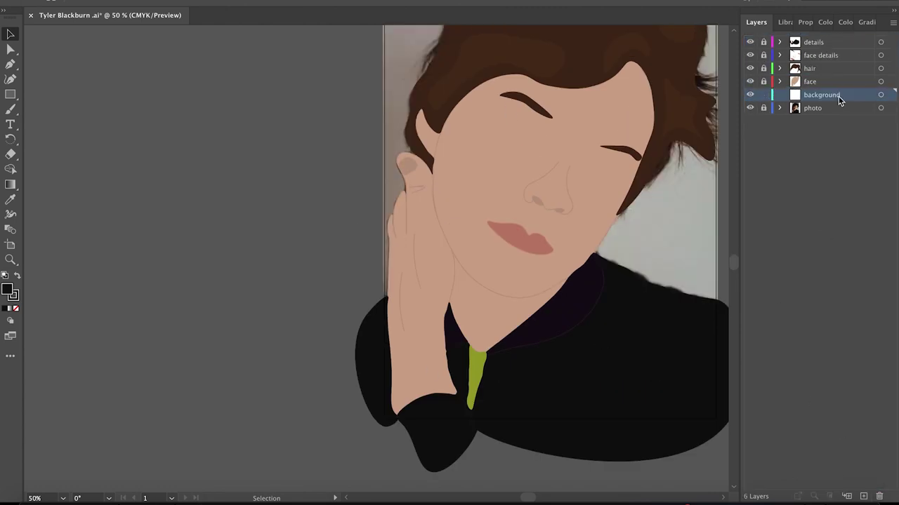
{"action": "scroll", "coordinate": [124, 122], "scroll_direction": "down", "scroll_amount": 1, "text": "alt"}
{"action": "key", "text": "m"}
{"action": "left_click_drag", "start_coordinate": [124, 122], "coordinate": [311, 363]}
{"action": "key", "text": "v"}
{"action": "left_click_drag", "start_coordinate": [358, 128], "coordinate": [359, 182]}
Step: Deselect everything, zoom out to the whole artwork, and add a new top layer
{"action": "scroll", "coordinate": [522, 73], "scroll_direction": "up", "scroll_amount": 1, "text": "alt"}
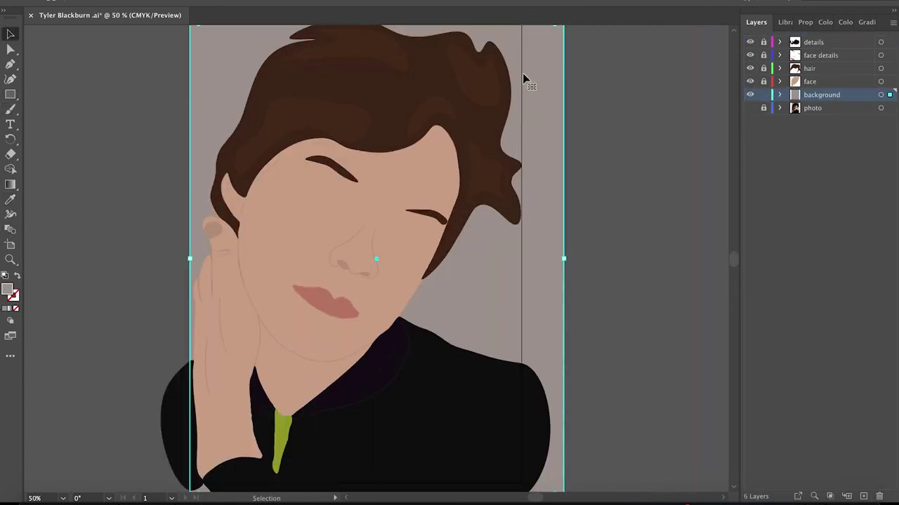
{"action": "key", "text": "ctrl+minus"}
{"action": "key", "text": "ctrl+shift+a"}
{"action": "key", "text": "ctrl+l"}
Step: Rename the new layer 'signature' and type 'laurendoodle' on the canvas
{"action": "left_click_drag", "start_coordinate": [816, 95], "coordinate": [815, 43]}
{"action": "double_click", "coordinate": [816, 43]}
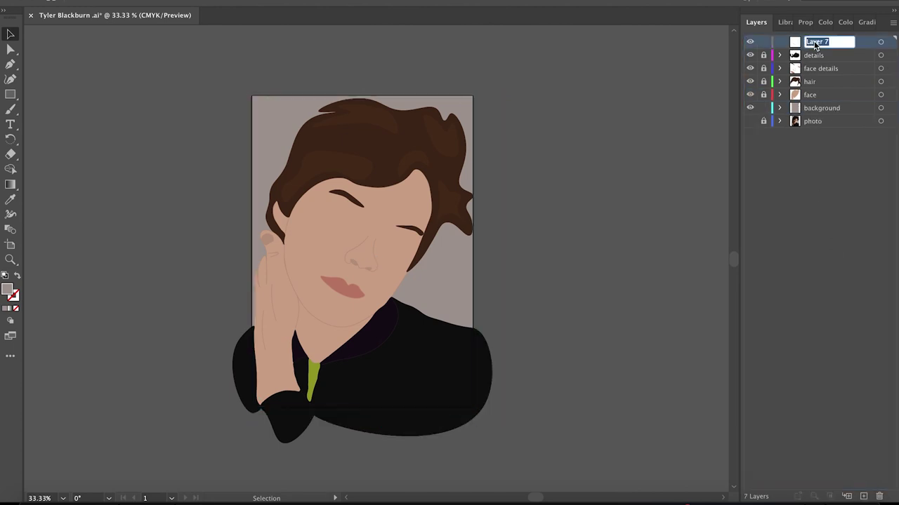
{"action": "key", "text": "t"}
{"action": "left_click", "coordinate": [85, 134]}
{"action": "type", "text": "laurendoodle"}
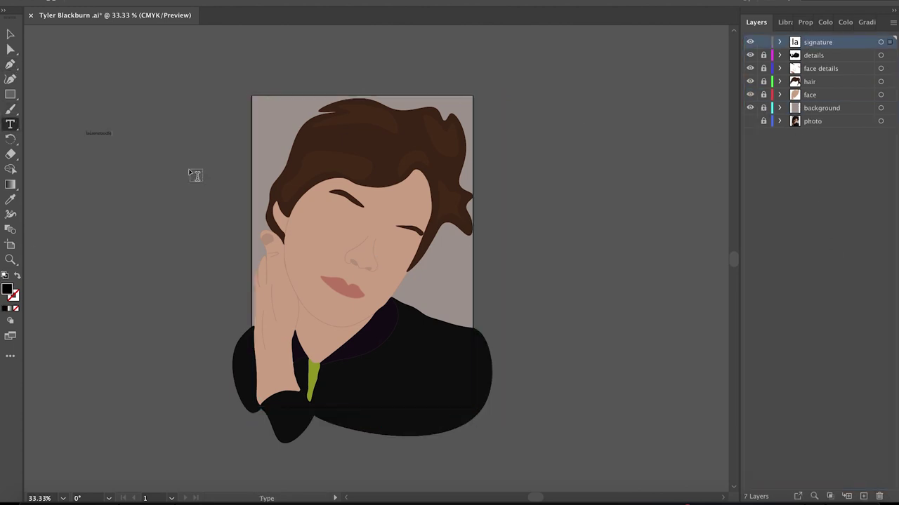
{"action": "key", "text": "Escape"}
Step: Set the signature text to Shorelines Script Bold and resize it
{"action": "key", "text": "ctrl+minus"}
{"action": "left_click_drag", "start_coordinate": [365, 231], "coordinate": [404, 258]}
{"action": "left_click", "coordinate": [800, 22]}
{"action": "left_click", "coordinate": [815, 270]}
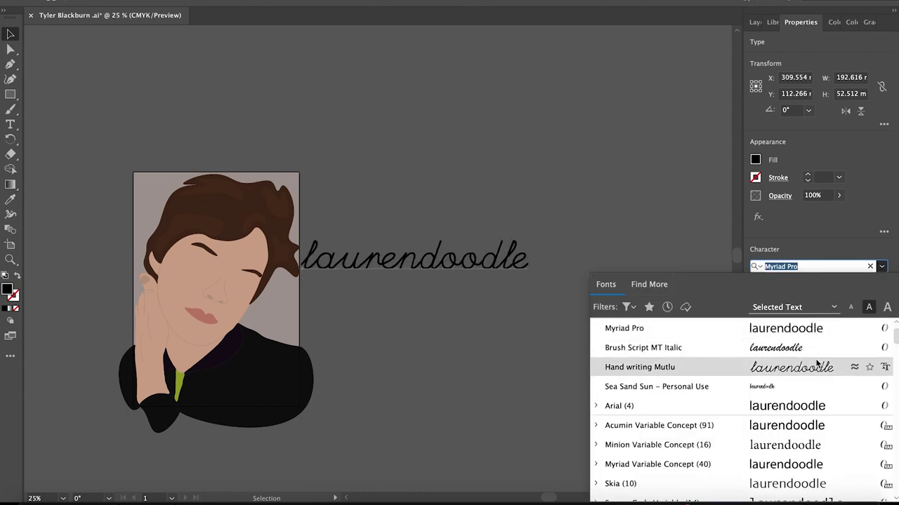
{"action": "left_click", "coordinate": [821, 379]}
{"action": "mouse_move", "coordinate": [640, 303]}
{"action": "left_mouse_down"}
{"action": "mouse_move", "coordinate": [521, 271]}
{"action": "mouse_move", "coordinate": [276, 321]}
{"action": "left_mouse_up"}
Step: Scale, tilt and place the signature above the shoulder on the gray background
{"action": "key", "text": "ctrl+plus"}
{"action": "key", "text": "ctrl+plus"}
{"action": "key", "text": "ctrl+plus"}
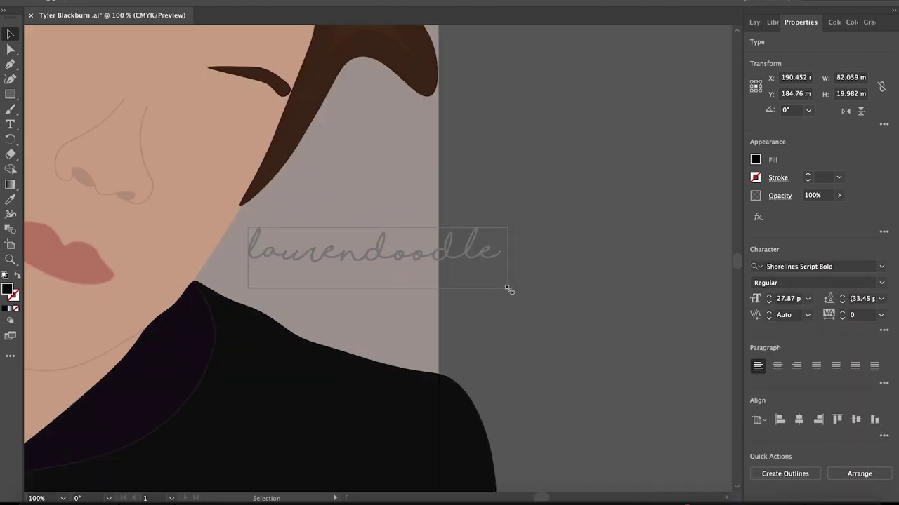
{"action": "left_click_drag", "start_coordinate": [507, 291], "coordinate": [467, 276]}
{"action": "key", "text": "ctrl+minus"}
{"action": "key", "text": "ctrl+minus"}
{"action": "key", "text": "ctrl+minus"}
{"action": "key", "text": "ctrl+plus"}
{"action": "key", "text": "ctrl+plus"}
{"action": "key", "text": "ctrl+plus"}
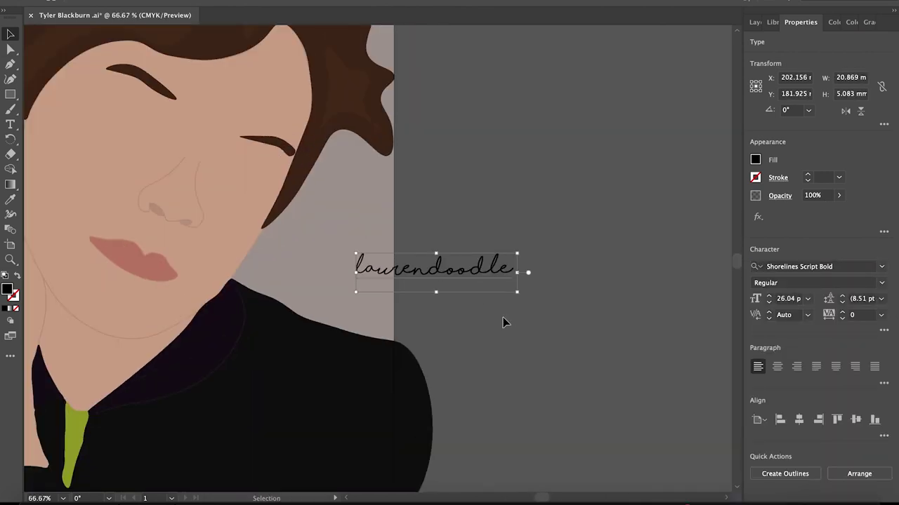
{"action": "mouse_move", "coordinate": [503, 321]}
{"action": "left_mouse_down"}
{"action": "mouse_move", "coordinate": [341, 301]}
{"action": "mouse_move", "coordinate": [347, 316]}
{"action": "left_mouse_up"}
{"action": "key", "text": "ctrl+plus"}
{"action": "left_click_drag", "start_coordinate": [221, 136], "coordinate": [217, 140]}
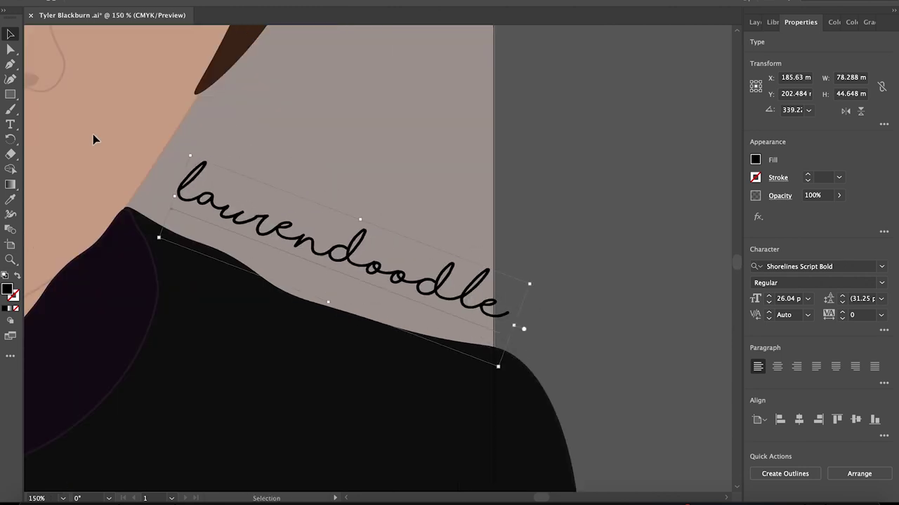
{"action": "left_click_drag", "start_coordinate": [323, 278], "coordinate": [301, 271]}
Step: Save the document, then nudge the signature along the shoulder edge and deselect it
{"action": "key", "text": "ctrl+minus"}
{"action": "key", "text": "ctrl+minus"}
{"action": "key", "text": "ctrl+minus"}
{"action": "left_click", "coordinate": [99, 0]}
{"action": "left_click", "coordinate": [107, 87]}
{"action": "key", "text": "ctrl+plus"}
{"action": "key", "text": "ctrl+plus"}
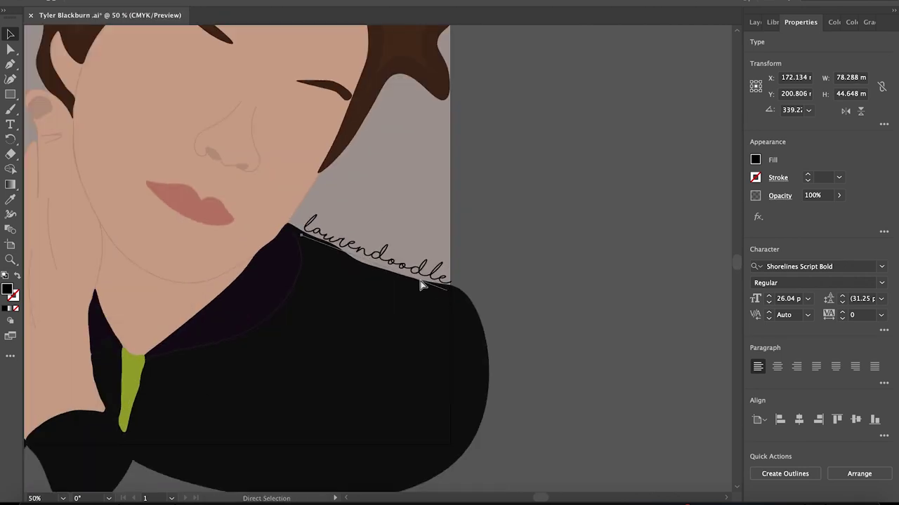
{"action": "key", "text": "ctrl+plus"}
{"action": "left_click_drag", "start_coordinate": [563, 275], "coordinate": [501, 295]}
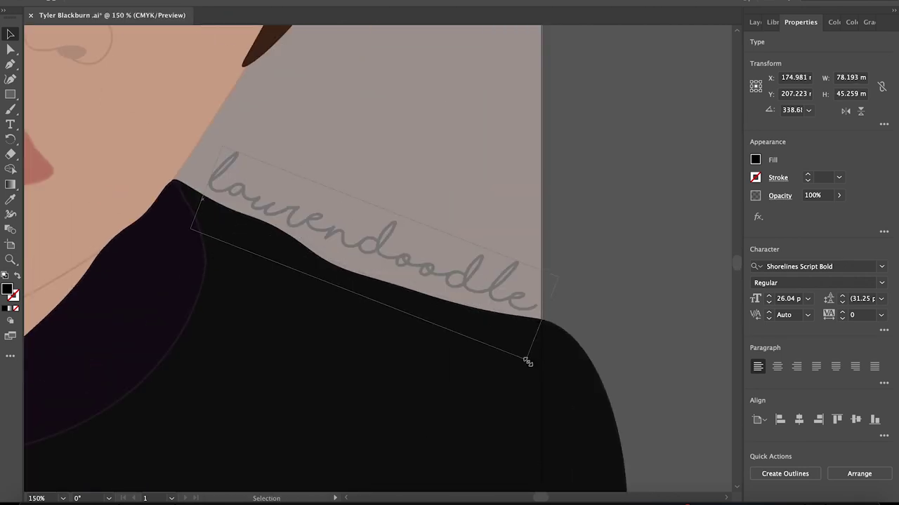
{"action": "left_click", "coordinate": [681, 255]}
{"action": "key", "text": "ctrl+minus"}
{"action": "key", "text": "ctrl+minus"}
{"action": "key", "text": "ctrl+minus"}
{"action": "left_click", "coordinate": [755, 21]}
Step: Add a layer, unlock all layers, and draw a yellow rectangle matching the artboard
{"action": "left_click", "coordinate": [865, 497]}
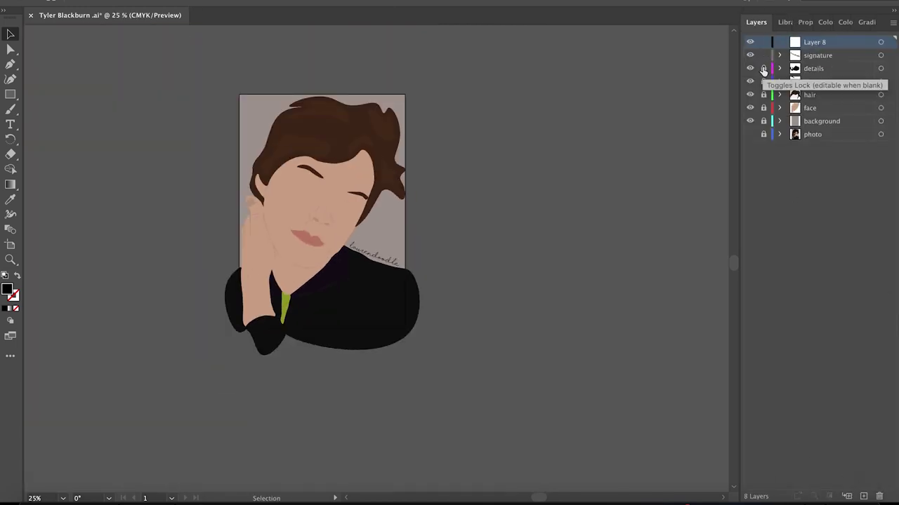
{"action": "left_click_drag", "start_coordinate": [763, 68], "coordinate": [765, 120]}
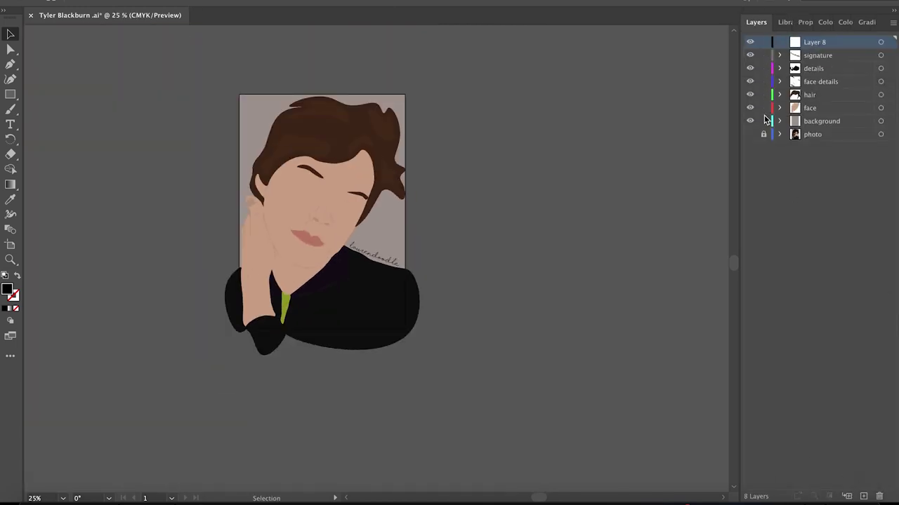
{"action": "key", "text": "m"}
{"action": "left_click_drag", "start_coordinate": [220, 78], "coordinate": [462, 365]}
{"action": "double_click", "coordinate": [6, 290]}
{"action": "key", "text": "Return"}
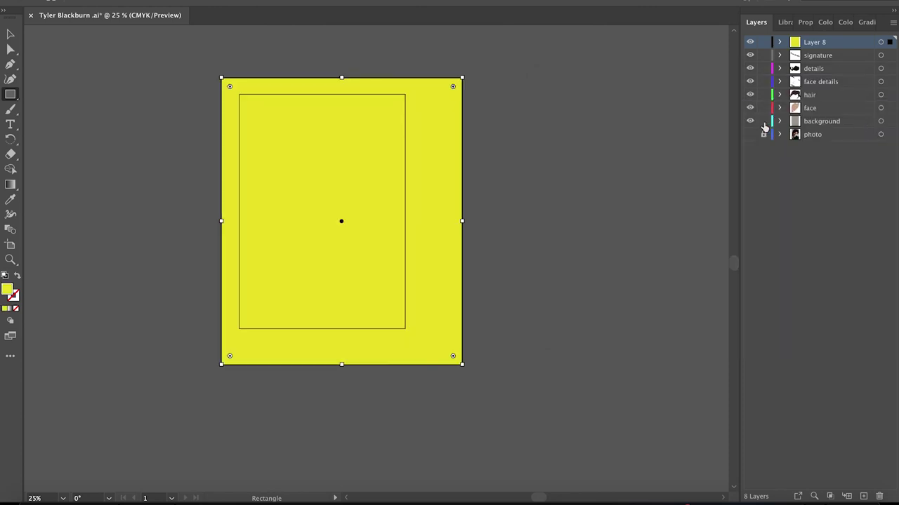
{"action": "left_click_drag", "start_coordinate": [463, 76], "coordinate": [405, 90]}
Step: Select all and clip to the rectangle, then undo the mask to refine it
{"action": "left_click_drag", "start_coordinate": [221, 363], "coordinate": [240, 327]}
{"action": "key", "text": "ctrl+a"}
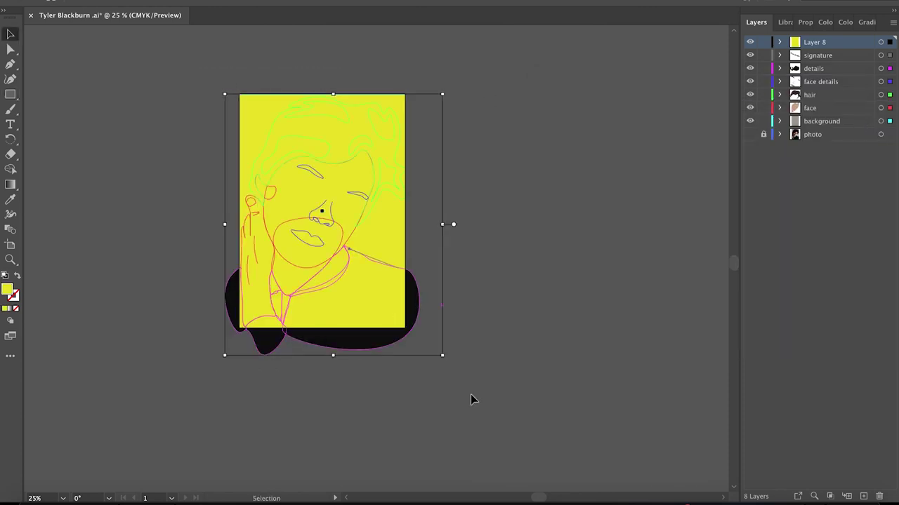
{"action": "key", "text": "ctrl+7"}
{"action": "key", "text": "ctrl+equal"}
{"action": "scroll", "coordinate": [653, 333], "scroll_direction": "right", "scroll_amount": 3}
{"action": "scroll", "coordinate": [475, 305], "scroll_direction": "up", "scroll_amount": 5}
{"action": "key", "text": "ctrl+z"}
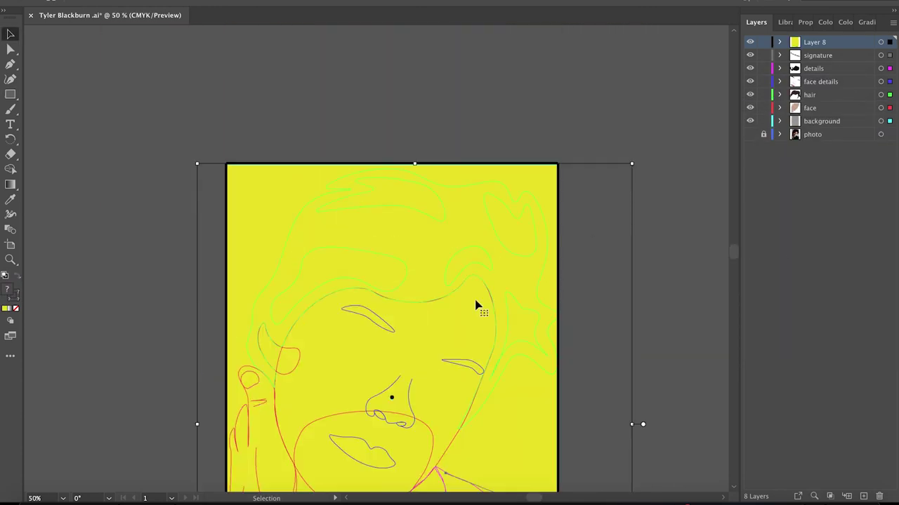
Step: Align the rectangle's top and bottom edges exactly with the artboard
{"action": "scroll", "coordinate": [733, 259], "scroll_direction": "down", "scroll_amount": 5}
{"action": "left_click_drag", "start_coordinate": [391, 445], "coordinate": [393, 455]}
{"action": "key", "text": "ctrl+minus"}
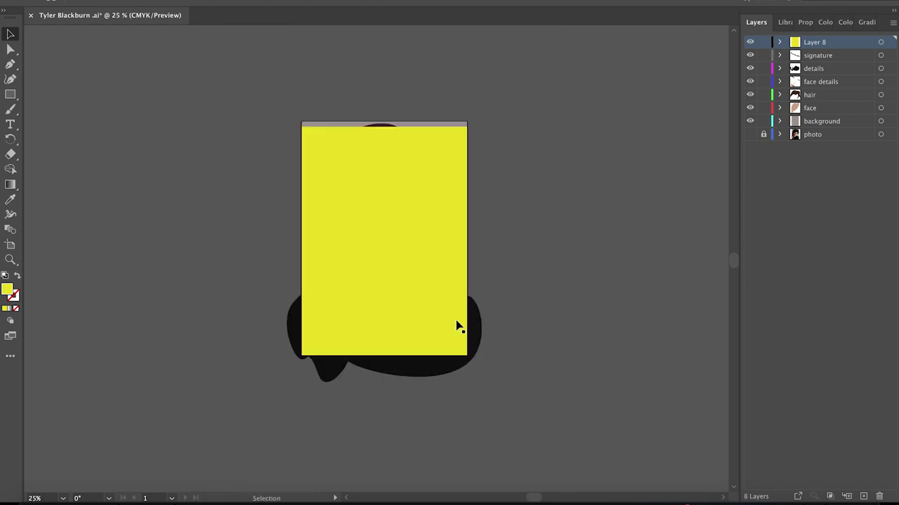
{"action": "left_click_drag", "start_coordinate": [389, 115], "coordinate": [389, 121]}
{"action": "left_click_drag", "start_coordinate": [388, 350], "coordinate": [387, 356]}
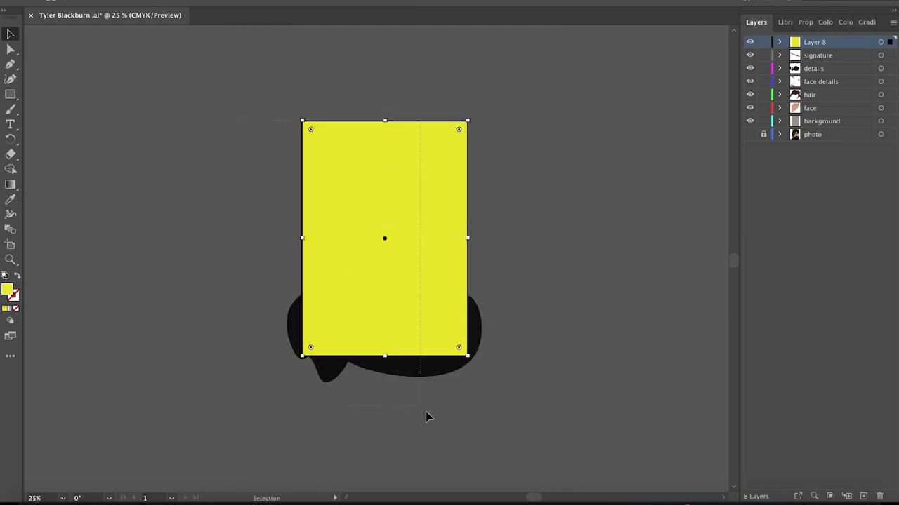
Step: Select all artwork, make the clipping mask with Ctrl+7, and view the result
{"action": "key", "text": "ctrl+a"}
{"action": "key", "text": "ctrl+7"}
{"action": "left_click", "coordinate": [511, 441]}
{"action": "key", "text": "ctrl+equal"}
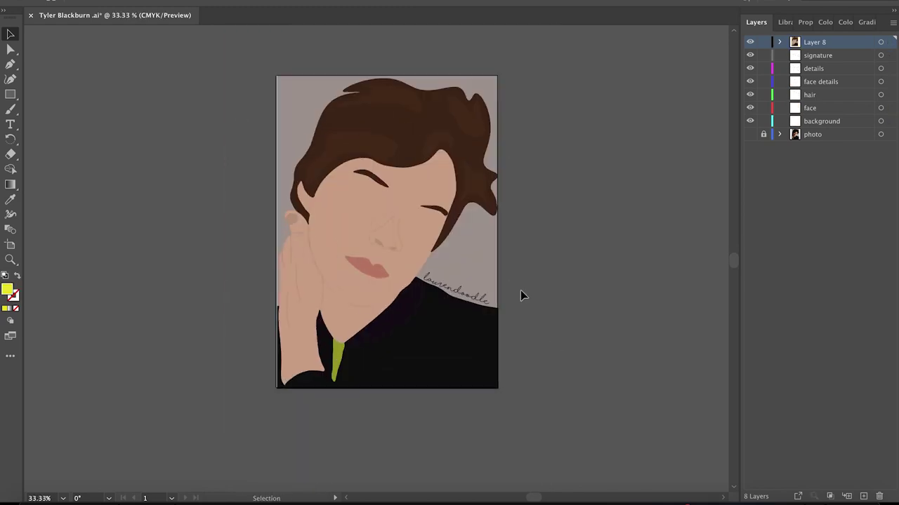